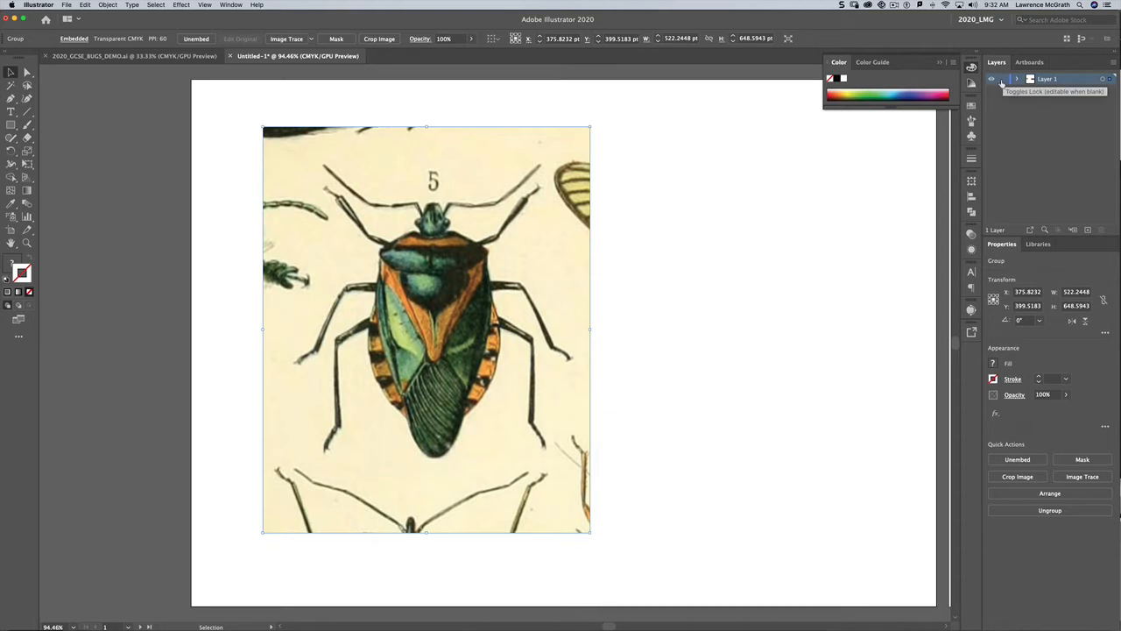
Step: Lock the image layer and create a new layer above it for tracing
left_click(1003, 80)
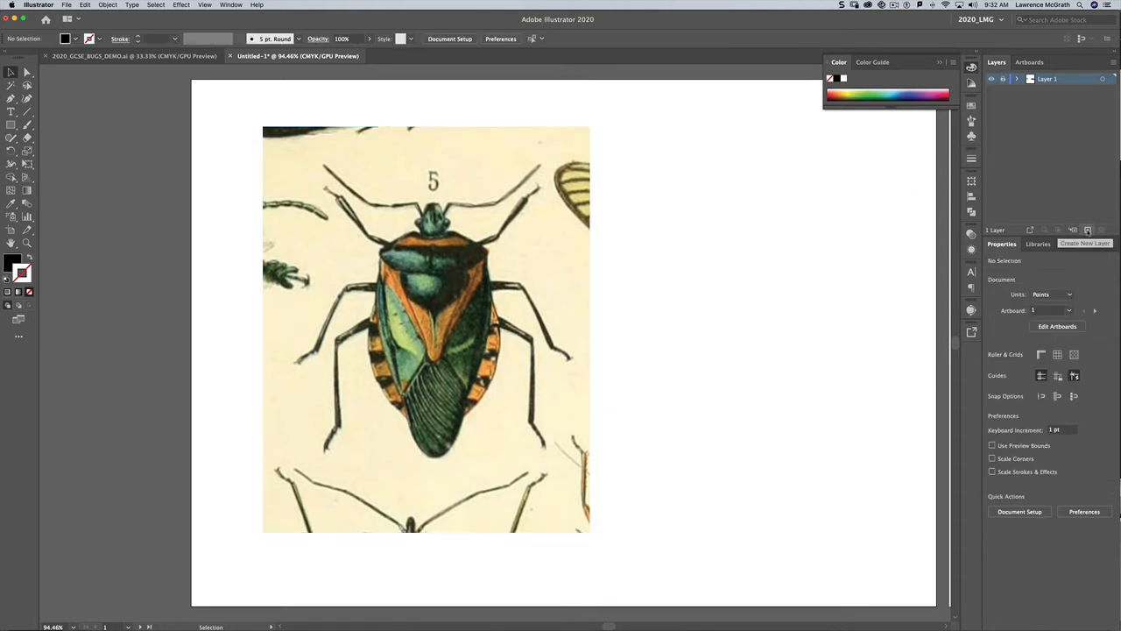
left_click(1086, 229)
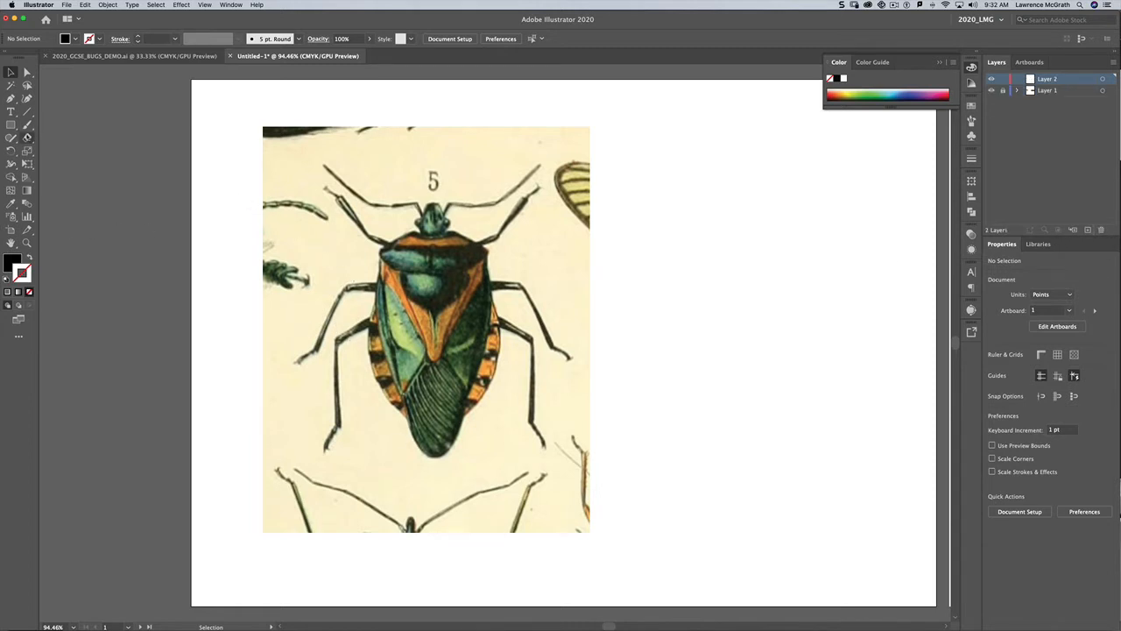
Step: Choose the Pencil tool, zoom into the bug's head, and set its fidelity further toward Smooth
left_click(11, 138)
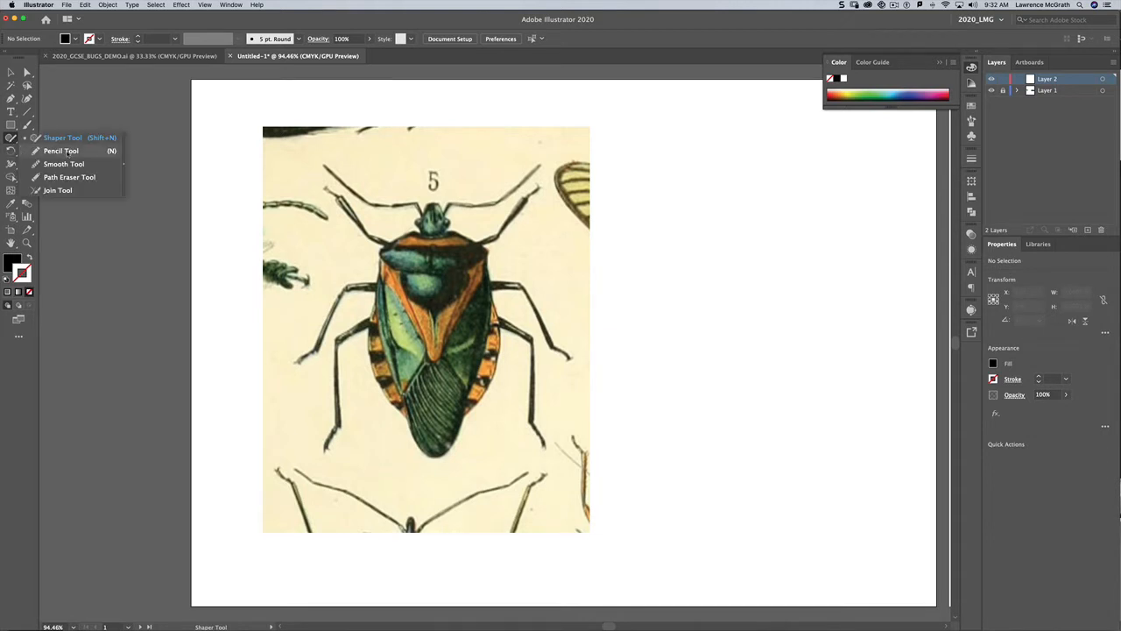
left_click(70, 153)
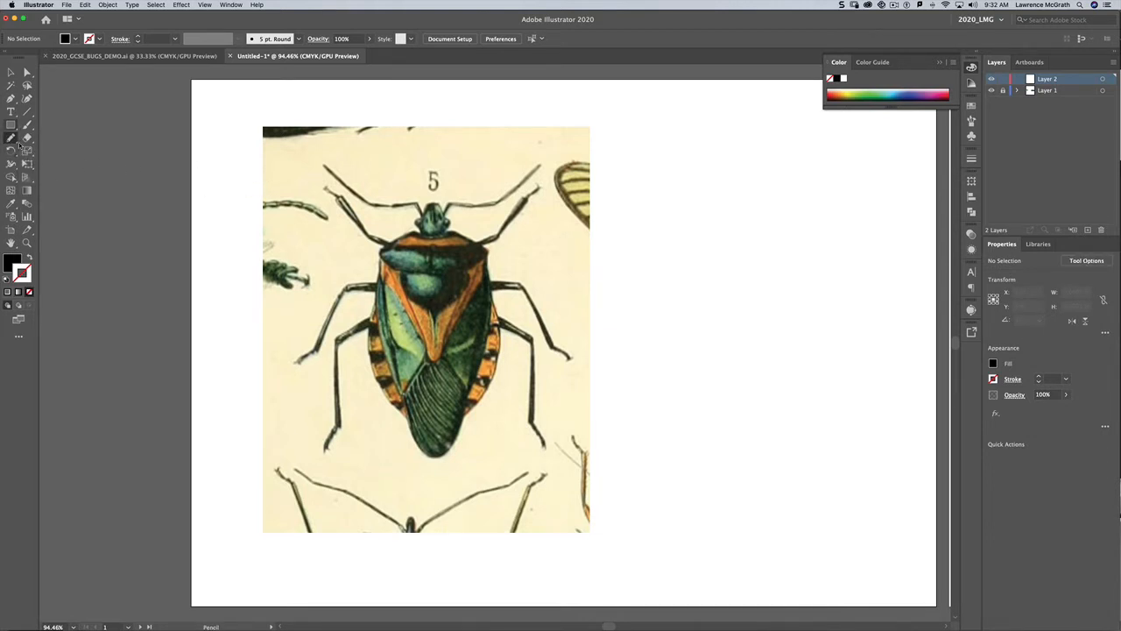
left_click(27, 242)
left_click_drag(360, 180, 430, 238)
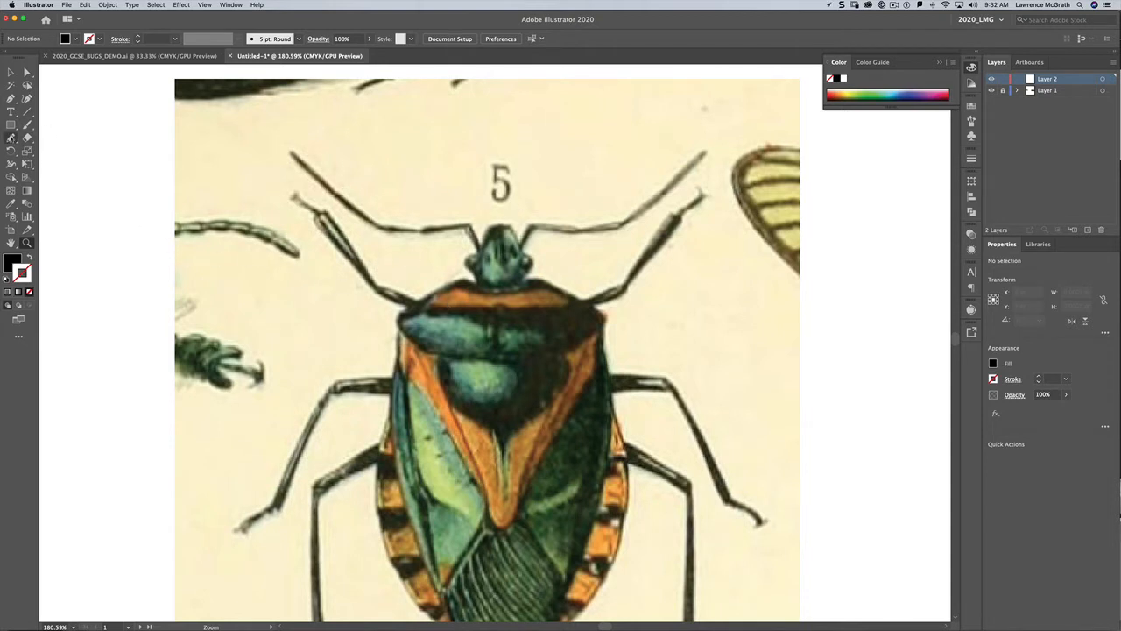
double_click(11, 138)
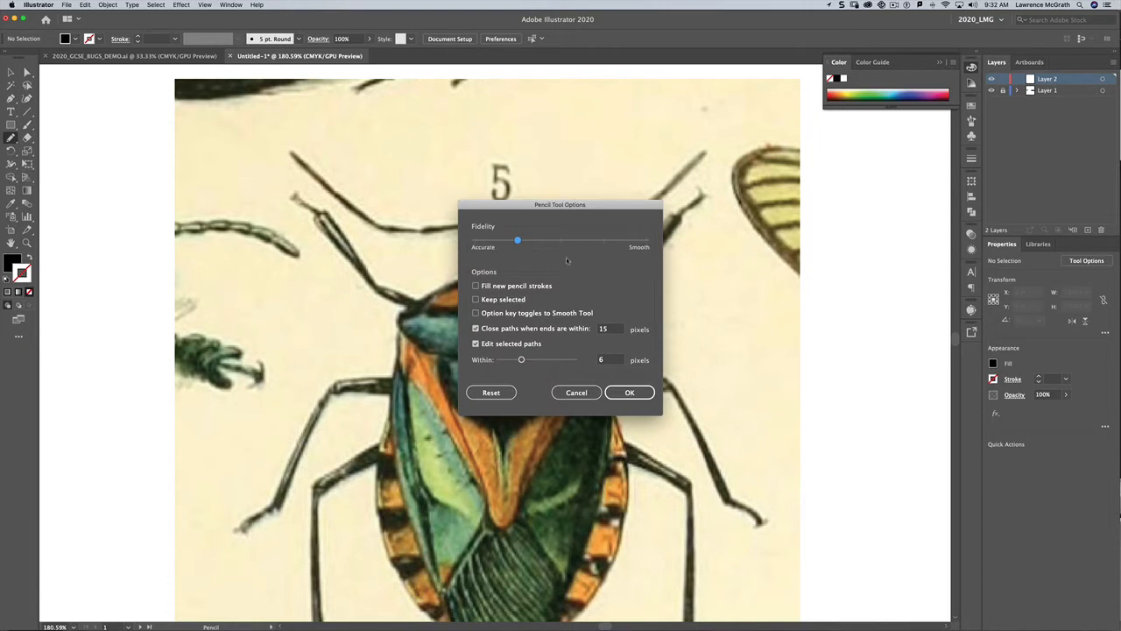
left_click_drag(522, 243, 559, 246)
left_click_drag(545, 247, 546, 248)
left_click(630, 393)
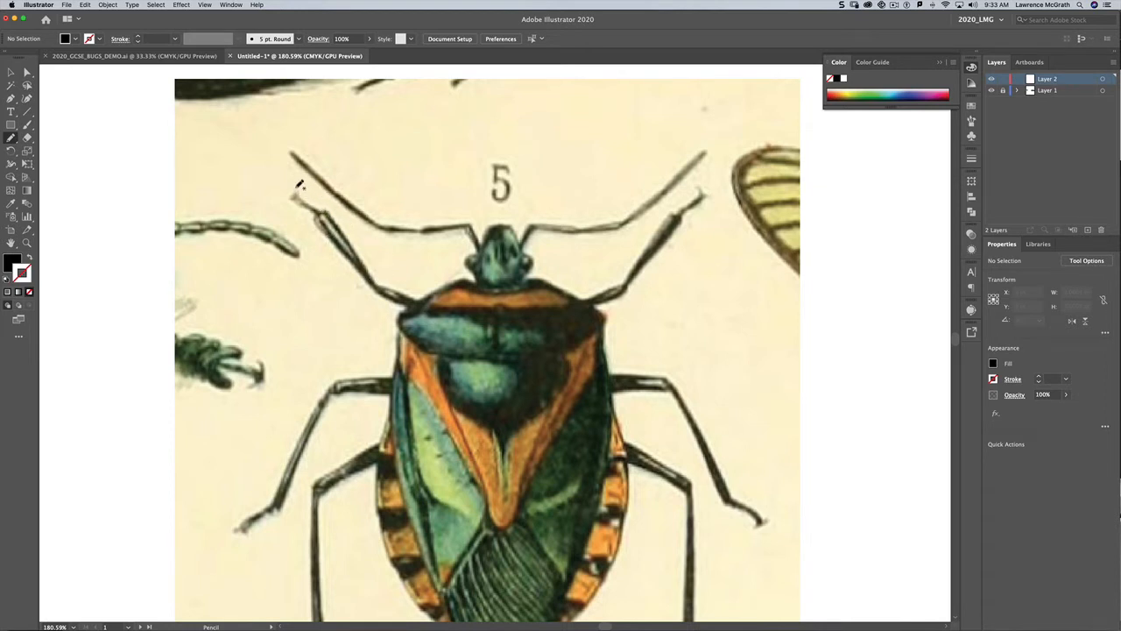
Step: Trace the tip of the left antenna as a closed shape and give it a black stroke with no fill
mouse_move(296, 186)
left_mouse_down()
mouse_move(293, 200)
mouse_move(322, 217)
mouse_move(294, 188)
left_mouse_up()
left_click(30, 257)
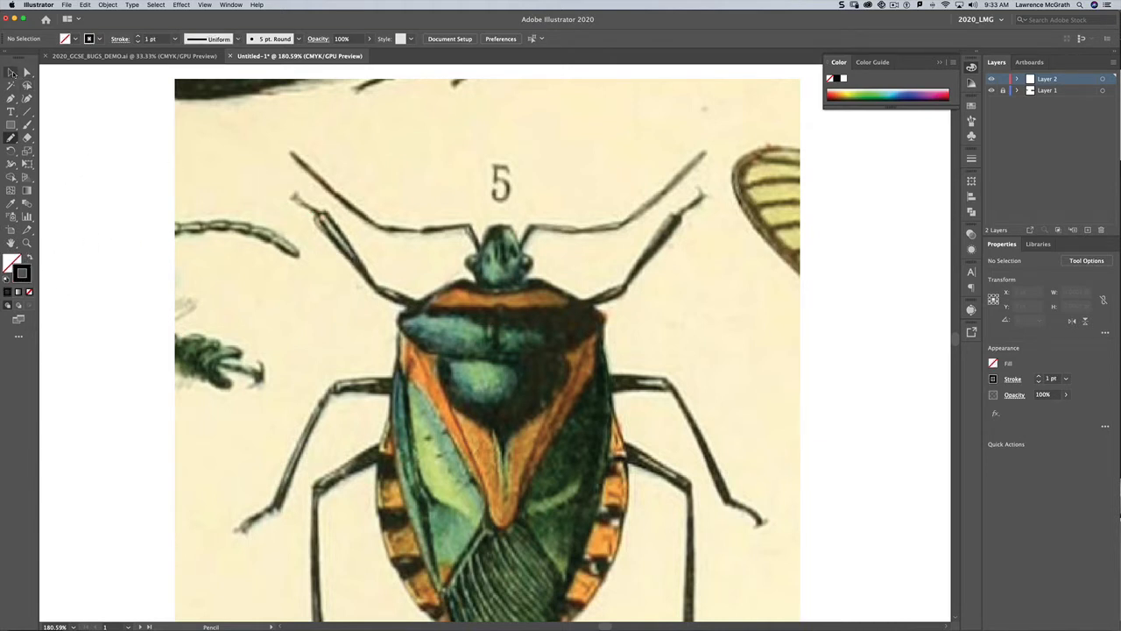
left_click(10, 72)
left_click_drag(341, 235, 337, 238)
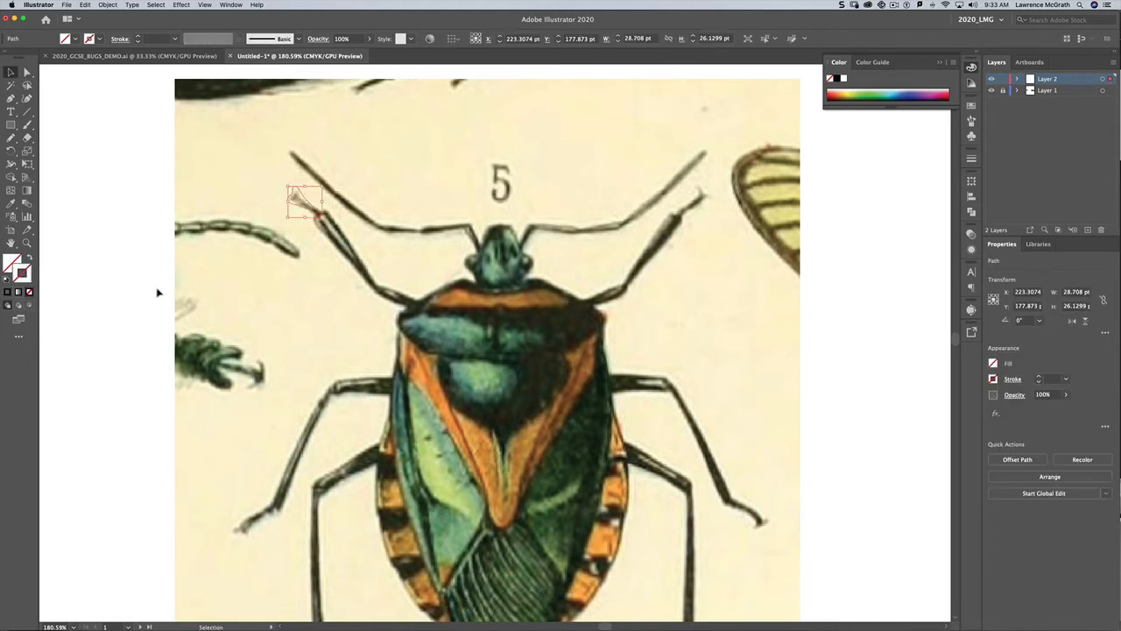
left_click(8, 279)
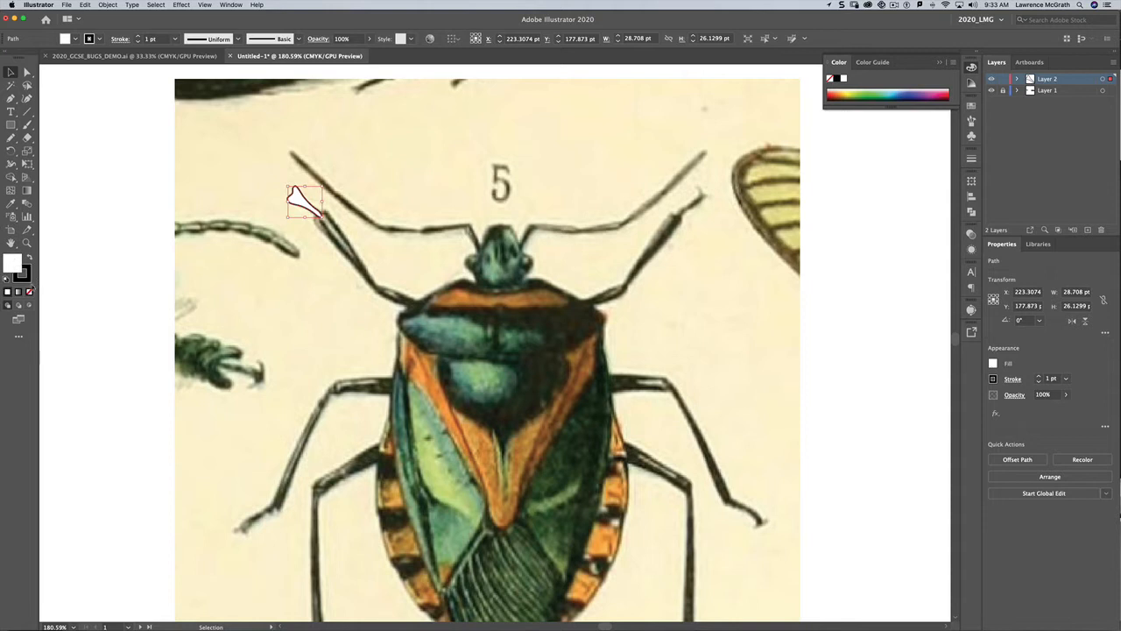
left_click(30, 292)
Step: Trace the rest of the left antenna down to the body with the Pencil tool
left_click(18, 138)
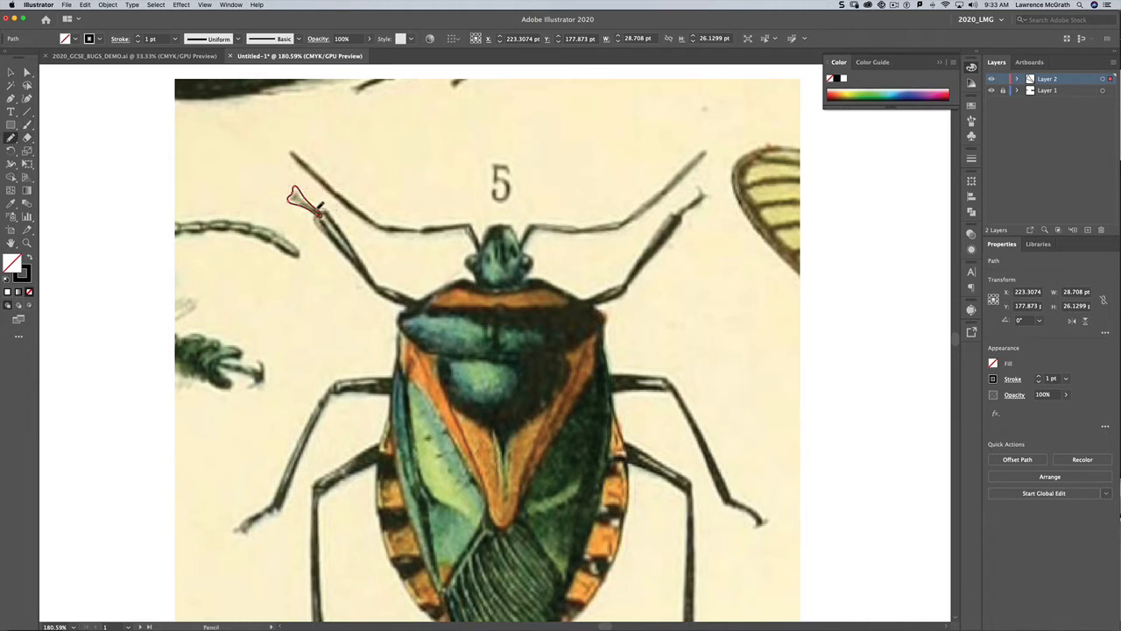
mouse_move(317, 219)
left_mouse_down()
mouse_move(383, 299)
mouse_move(390, 285)
mouse_move(327, 213)
left_mouse_up()
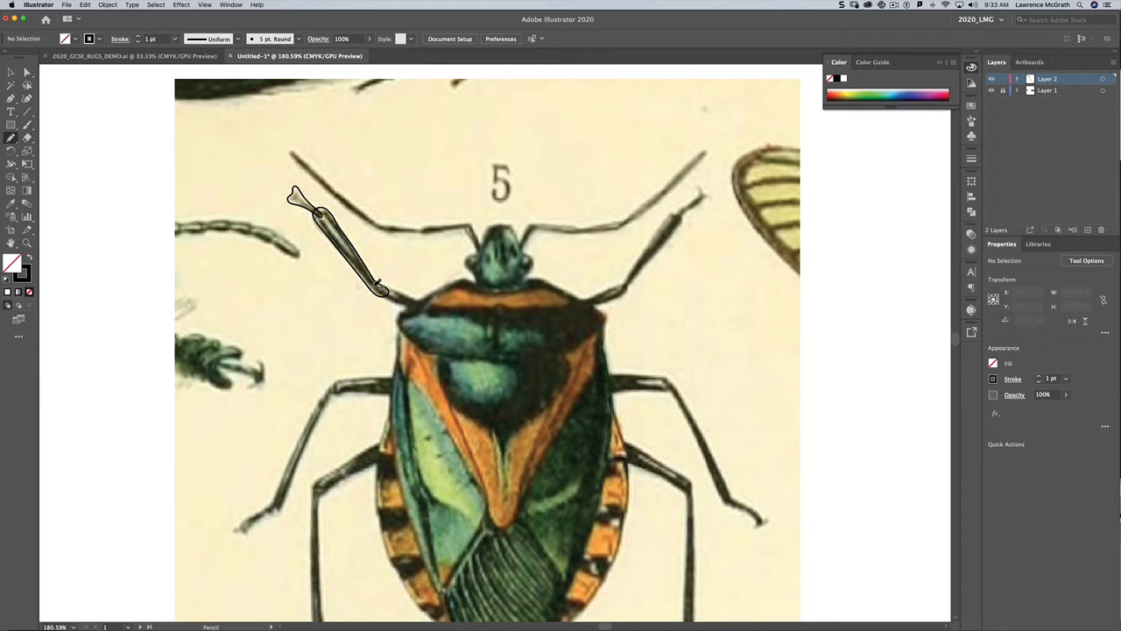
mouse_move(382, 294)
left_mouse_down()
mouse_move(431, 309)
mouse_move(441, 296)
mouse_move(375, 282)
left_mouse_up()
Step: Trace the front left leg from the body out to its foot
key("space")
scroll(352, 390, "down", 5)
scroll(351, 390, "up", 4)
scroll(352, 390, "left", 1)
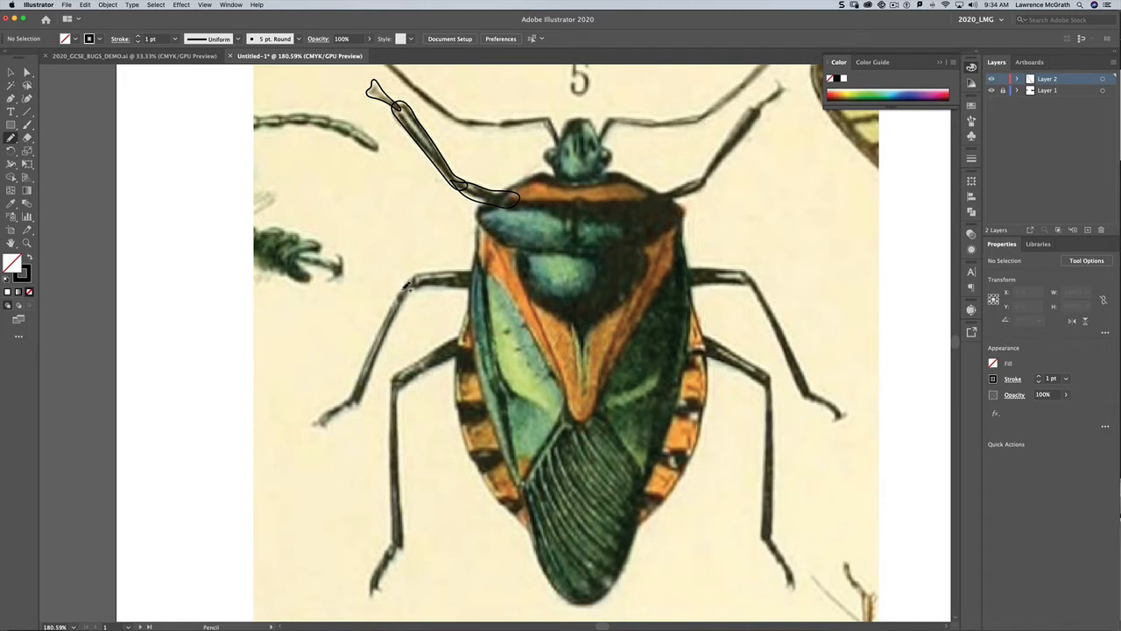
mouse_move(403, 289)
left_mouse_down()
mouse_move(422, 275)
mouse_move(483, 270)
mouse_move(485, 286)
mouse_move(402, 289)
left_mouse_up()
mouse_move(347, 400)
left_mouse_down()
mouse_move(395, 295)
mouse_move(416, 279)
mouse_move(350, 401)
mouse_move(311, 427)
mouse_move(332, 430)
mouse_move(328, 412)
mouse_move(358, 391)
left_mouse_up()
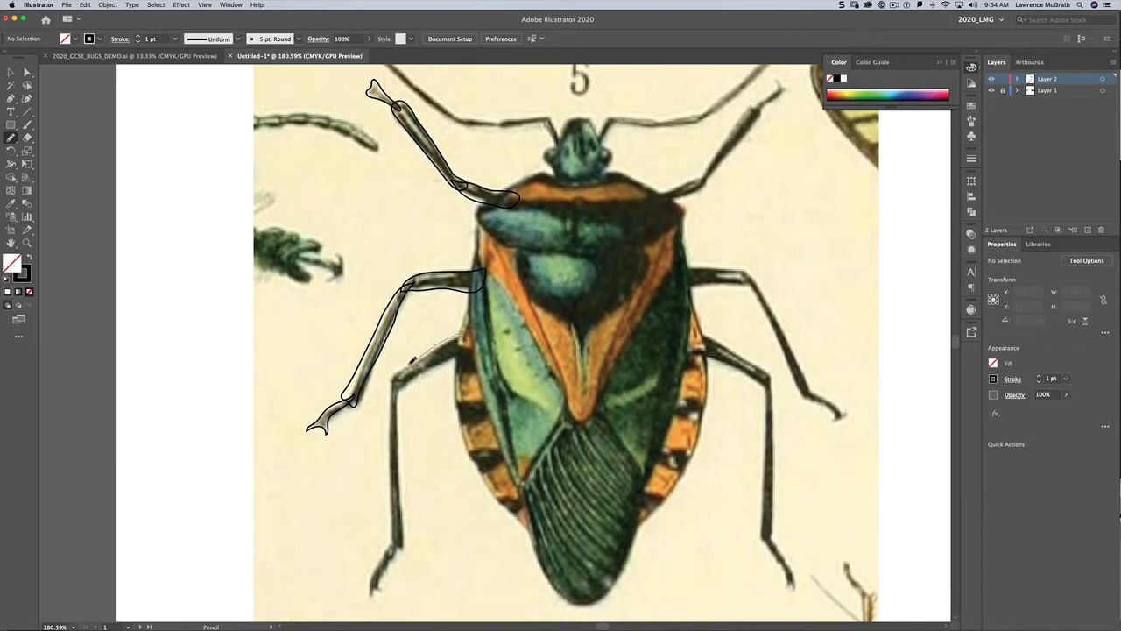
Step: Trace the middle left leg in two segments, thigh and lower leg
mouse_move(395, 391)
left_mouse_down()
mouse_move(463, 353)
mouse_move(475, 325)
mouse_move(396, 391)
left_mouse_up()
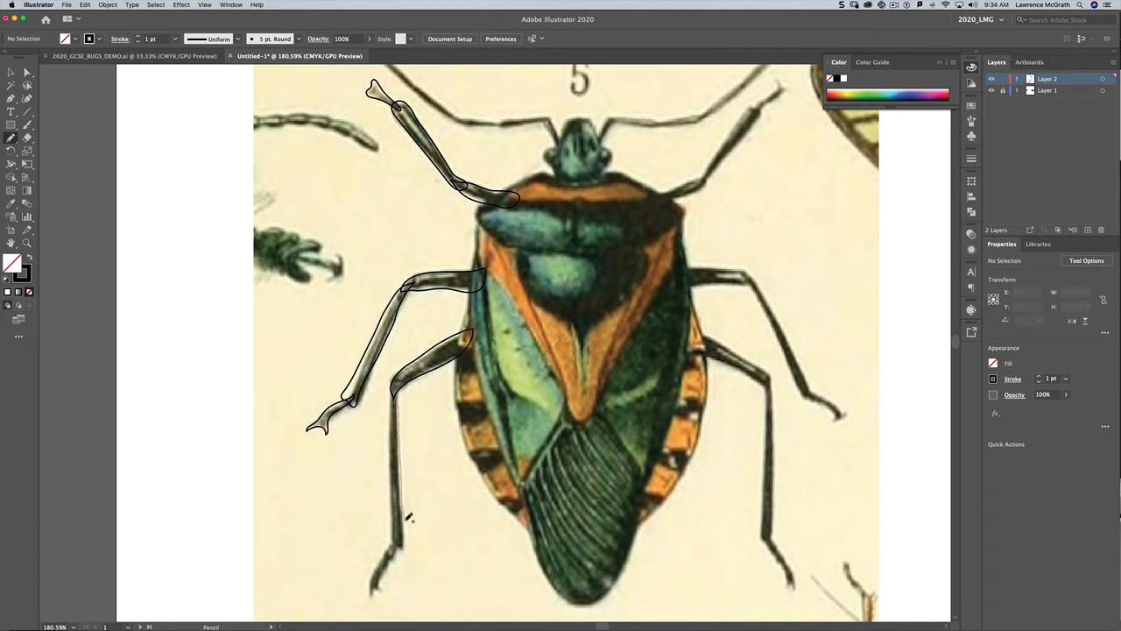
mouse_move(406, 548)
left_mouse_down()
mouse_move(392, 533)
mouse_move(394, 391)
mouse_move(405, 375)
left_mouse_up()
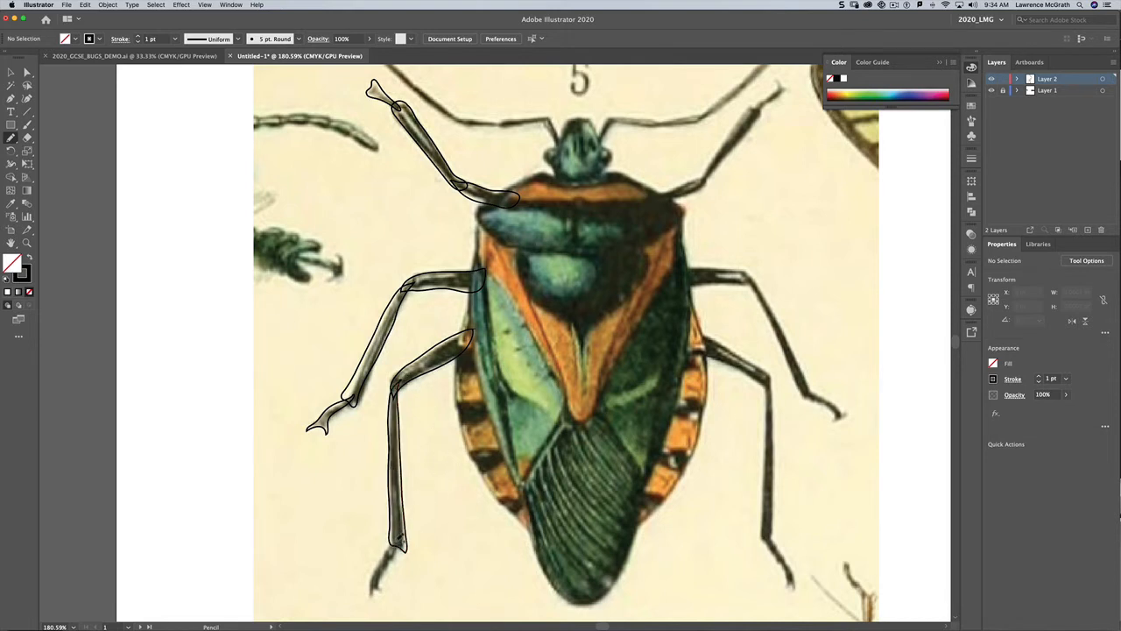
mouse_move(397, 537)
left_mouse_down()
mouse_move(373, 585)
mouse_move(377, 604)
mouse_move(395, 541)
left_mouse_up()
Step: Trace the upper left antenna from its tip to the head
scroll(555, 329, "up", 5)
scroll(557, 329, "up", 2)
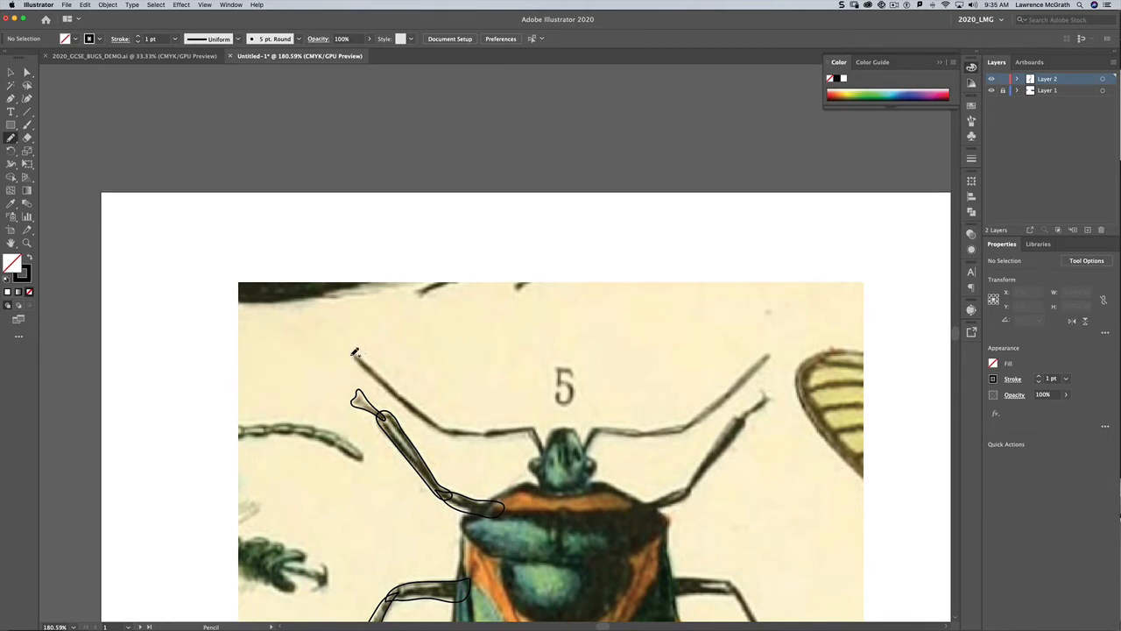
mouse_move(352, 354)
left_mouse_down()
mouse_move(444, 434)
mouse_move(495, 431)
left_mouse_up()
mouse_move(473, 432)
left_mouse_down()
mouse_move(432, 417)
mouse_move(352, 354)
left_mouse_up()
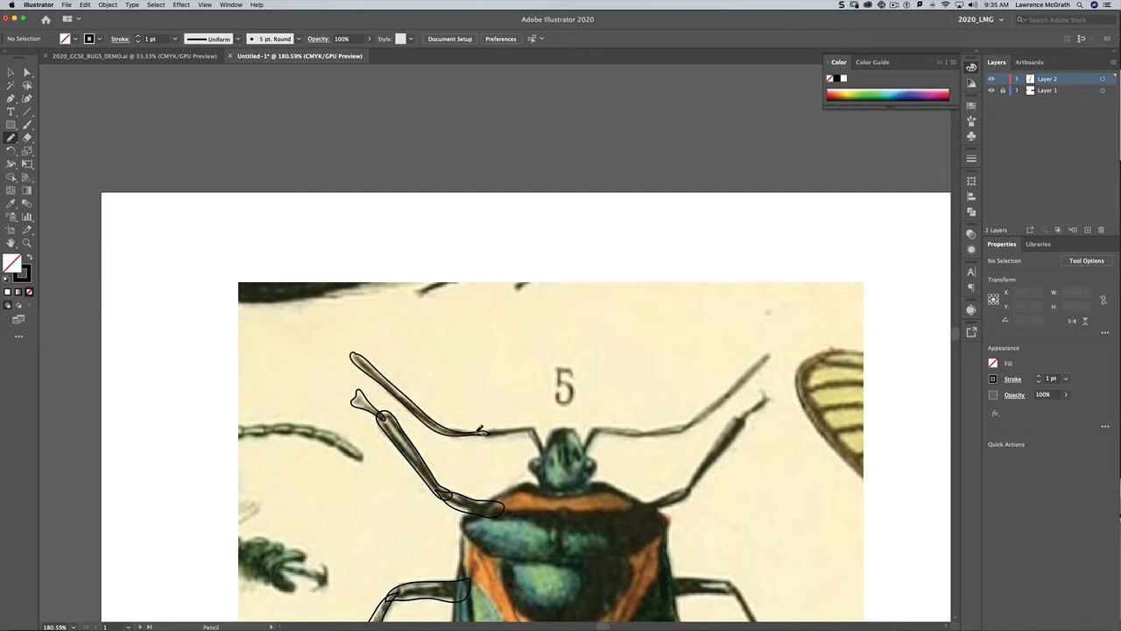
mouse_move(478, 428)
left_mouse_down()
mouse_move(538, 421)
mouse_move(544, 455)
mouse_move(531, 429)
mouse_move(473, 430)
left_mouse_up()
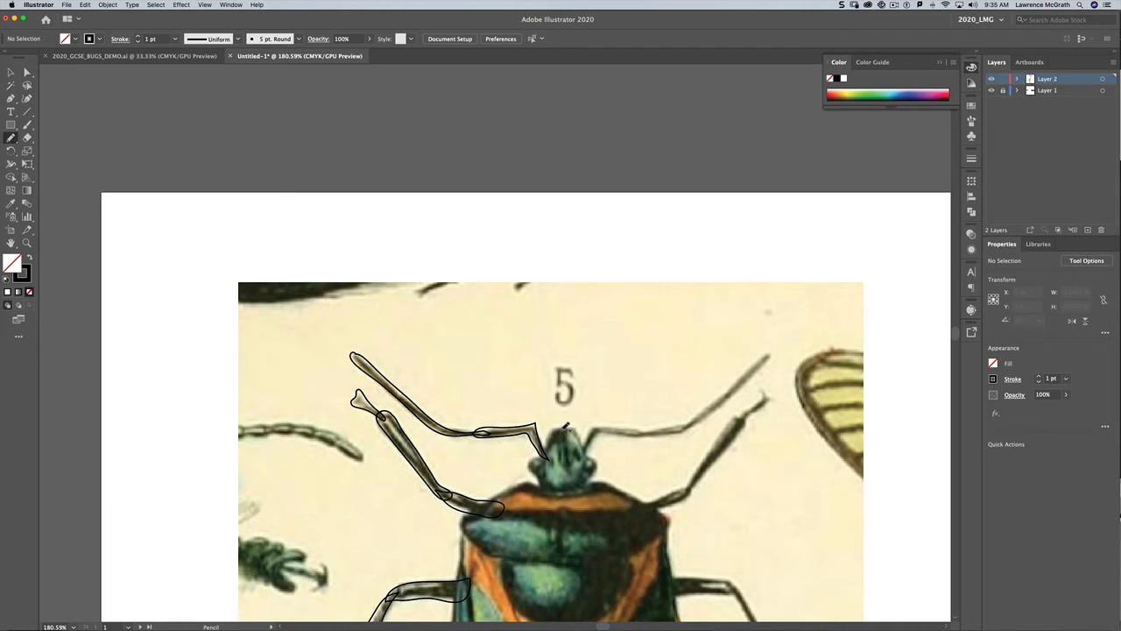
Step: Outline the head and draw a line down the middle of the bug's body
mouse_move(568, 426)
left_mouse_down()
mouse_move(541, 454)
mouse_move(547, 483)
mouse_move(566, 492)
mouse_move(568, 427)
left_mouse_up()
left_click_drag(549, 458, 549, 463)
key("super+minus")
key("super+minus")
key("super+minus")
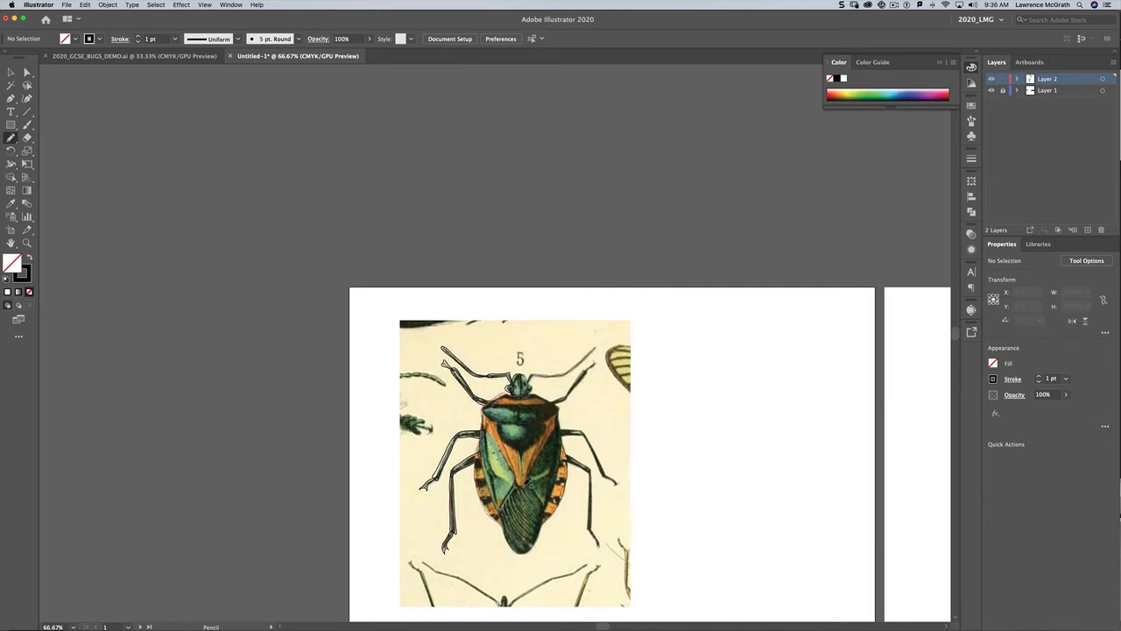
left_click_drag(525, 445, 519, 391)
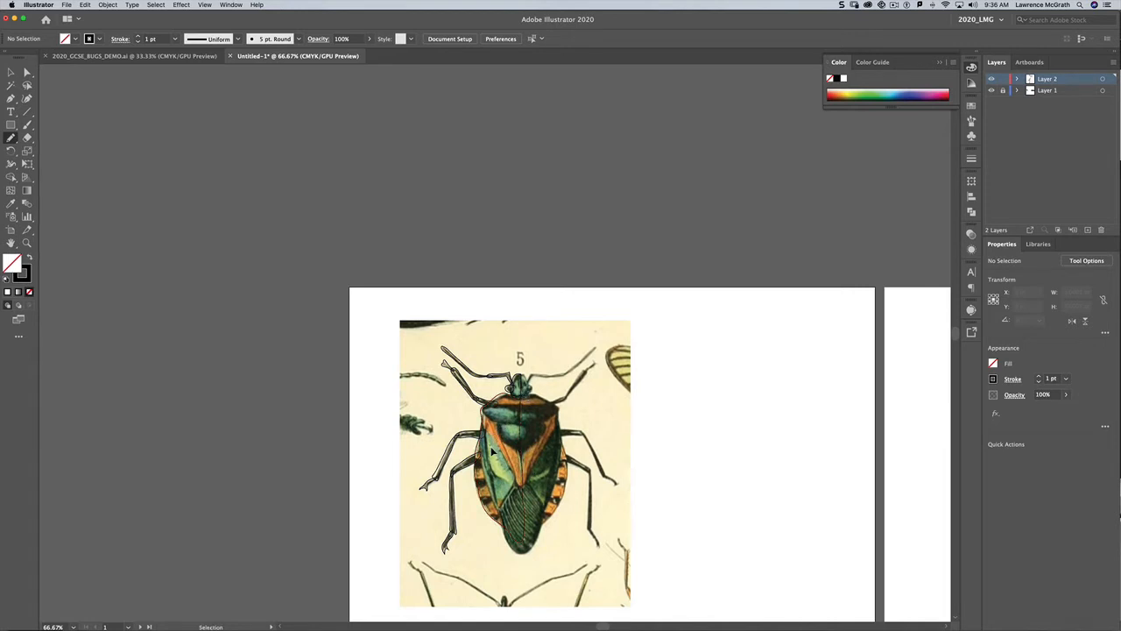
key("super+equal")
key("super+equal")
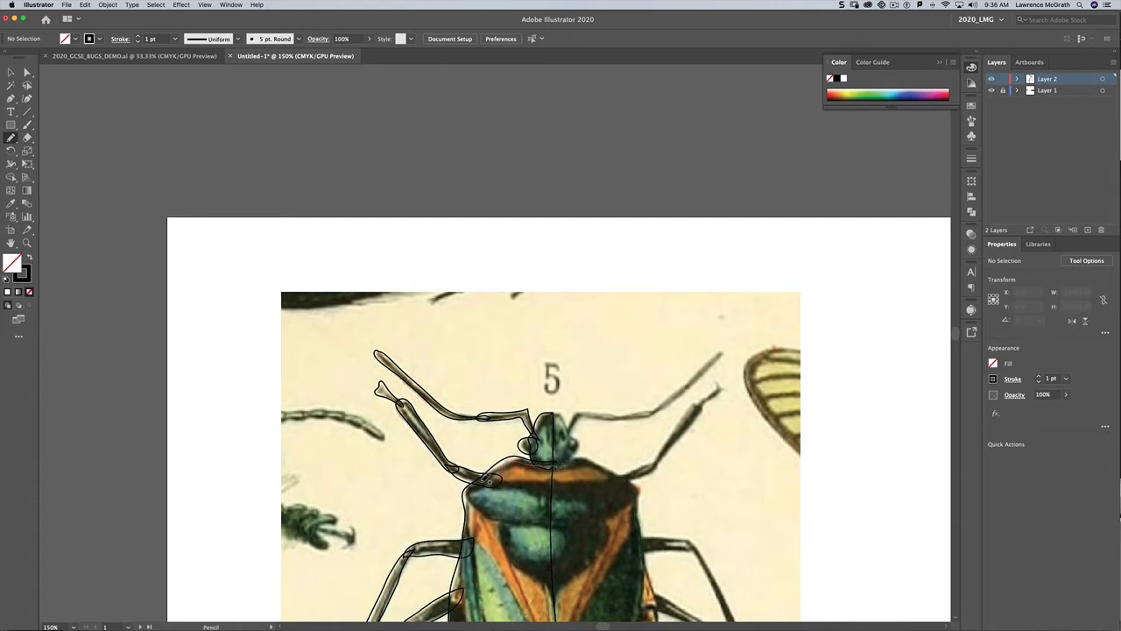
Step: Trace the left half of the body, including the shield, wing panels and lower abdomen outline
left_click_drag(465, 499, 554, 521)
left_click_drag(561, 462, 561, 465)
scroll(557, 546, "down", 5)
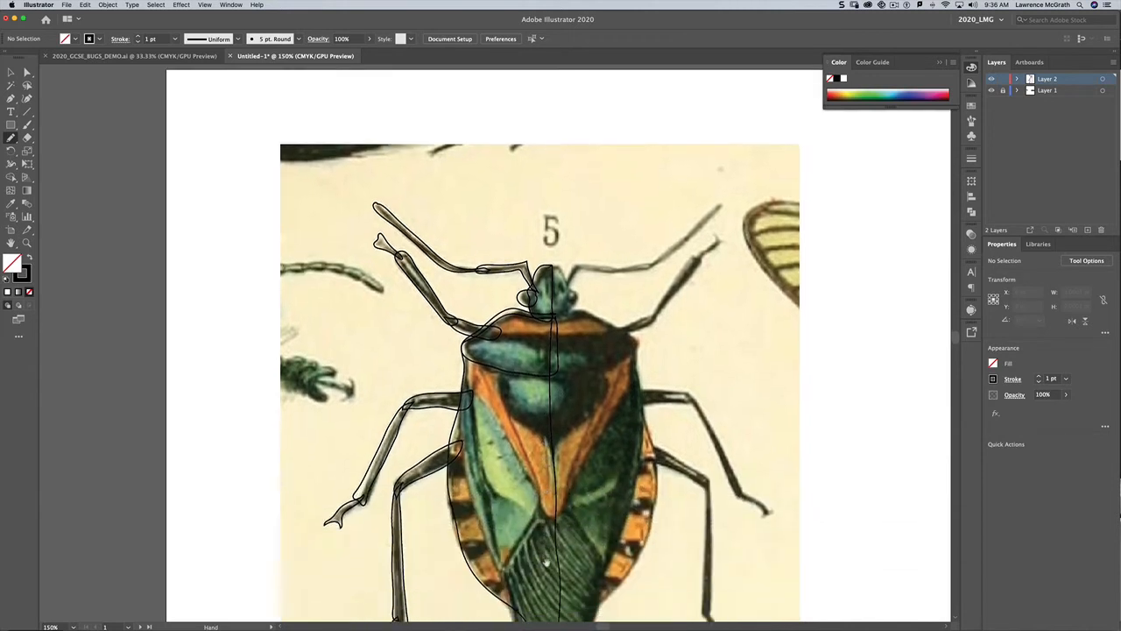
scroll(546, 561, "down", 3)
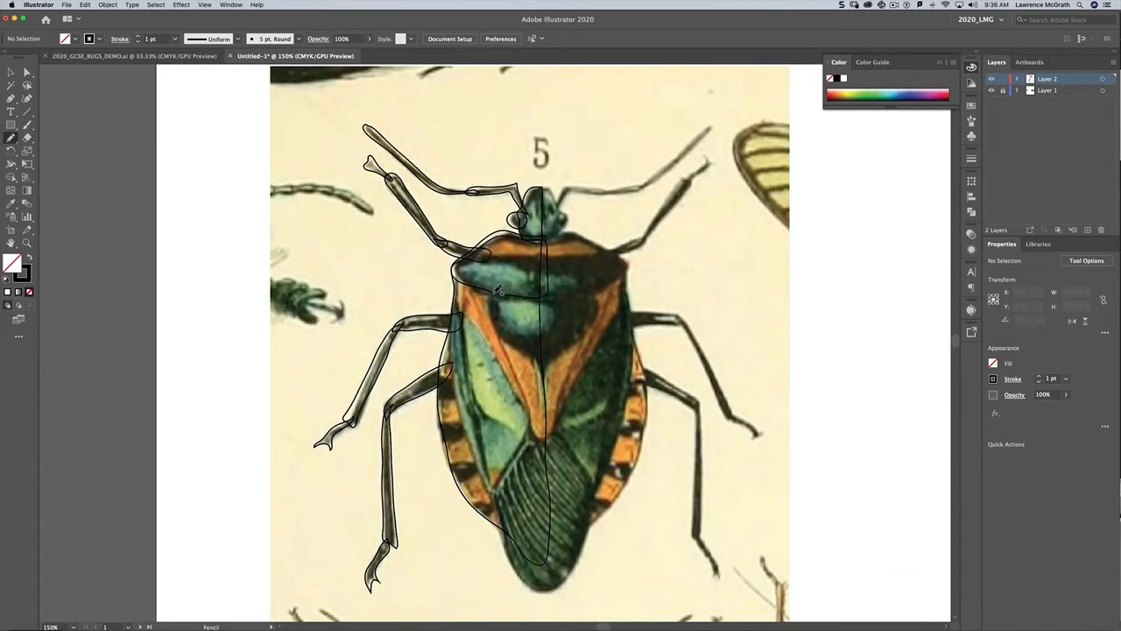
mouse_move(495, 287)
left_mouse_down()
mouse_move(517, 343)
mouse_move(544, 351)
mouse_move(544, 296)
mouse_move(496, 285)
left_mouse_up()
left_click_drag(462, 265, 461, 263)
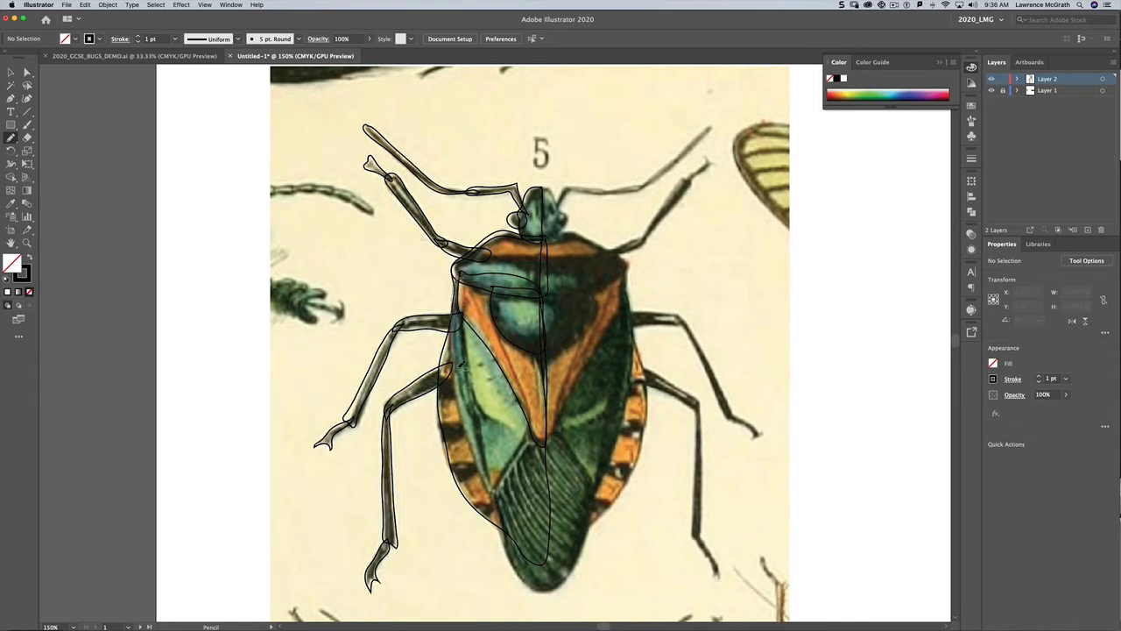
mouse_move(496, 493)
left_mouse_down()
mouse_move(554, 436)
mouse_move(549, 298)
mouse_move(505, 271)
mouse_move(468, 274)
left_mouse_up()
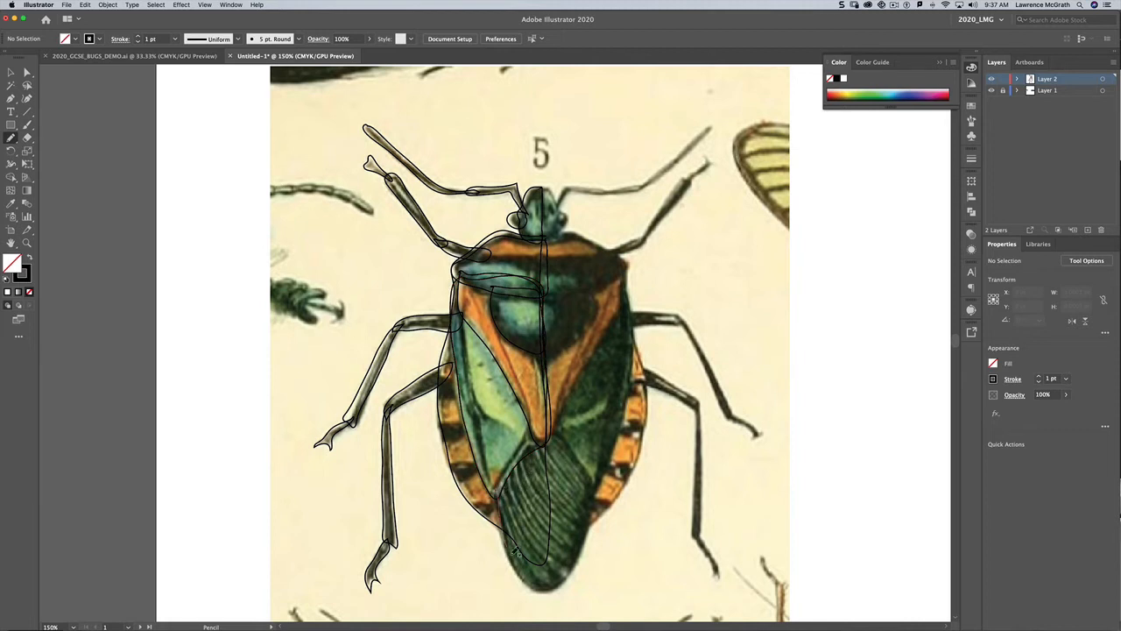
mouse_move(515, 552)
left_mouse_down()
mouse_move(556, 588)
mouse_move(549, 443)
mouse_move(532, 443)
mouse_move(499, 494)
left_mouse_up()
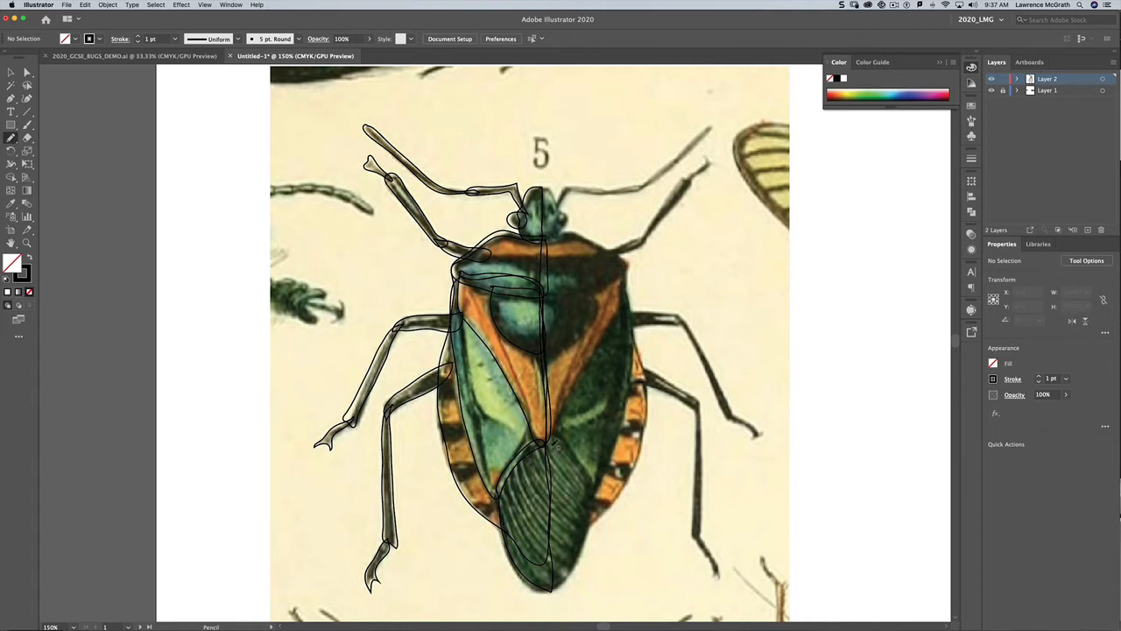
Step: Hide the image layer and turn the upper antenna outline into a solid black filled shape with Unite
left_click(991, 91)
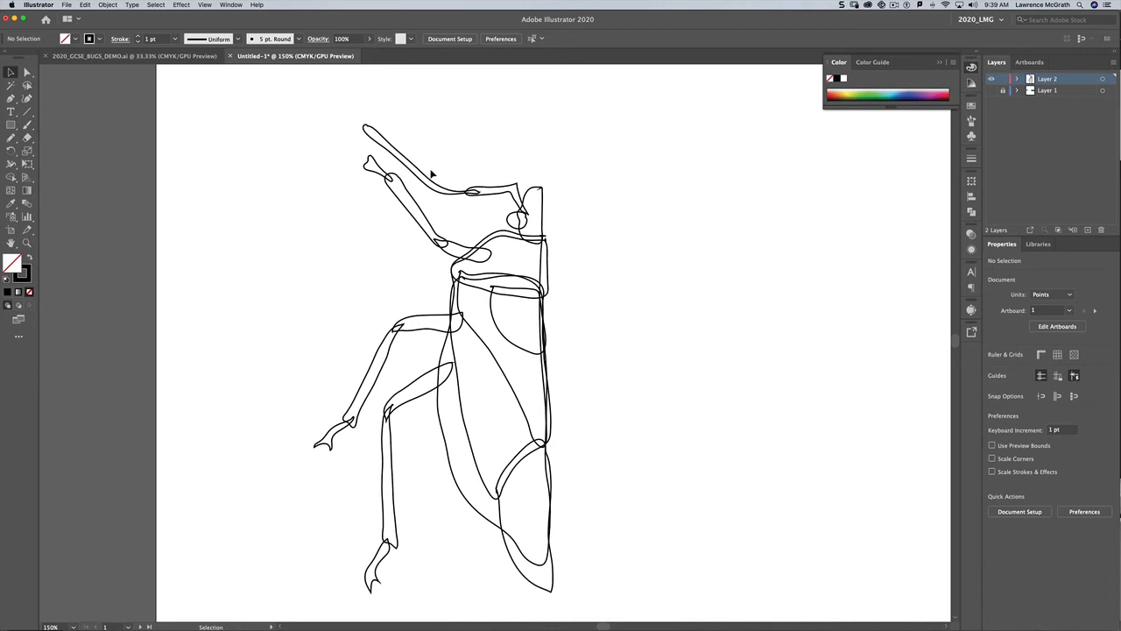
left_click(483, 188)
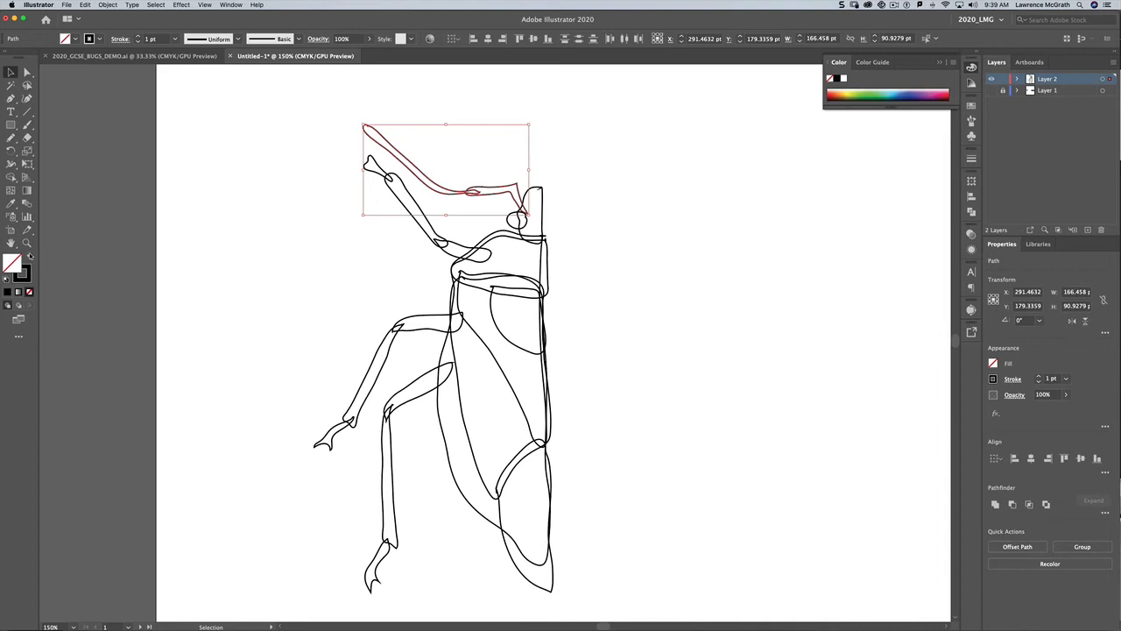
left_click(30, 255)
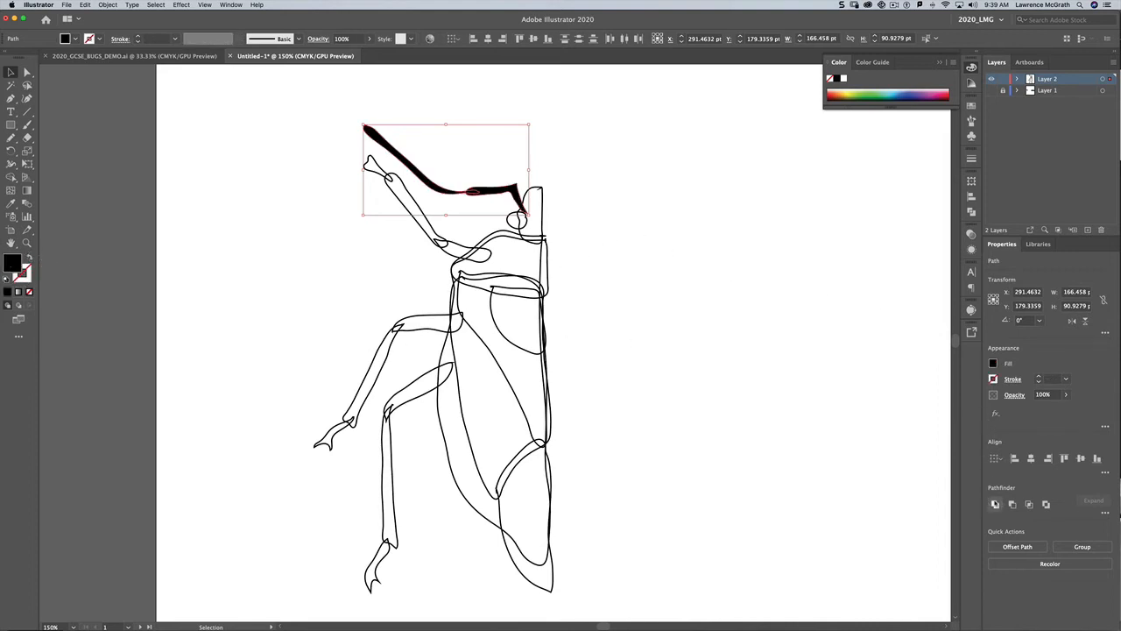
left_click(995, 504)
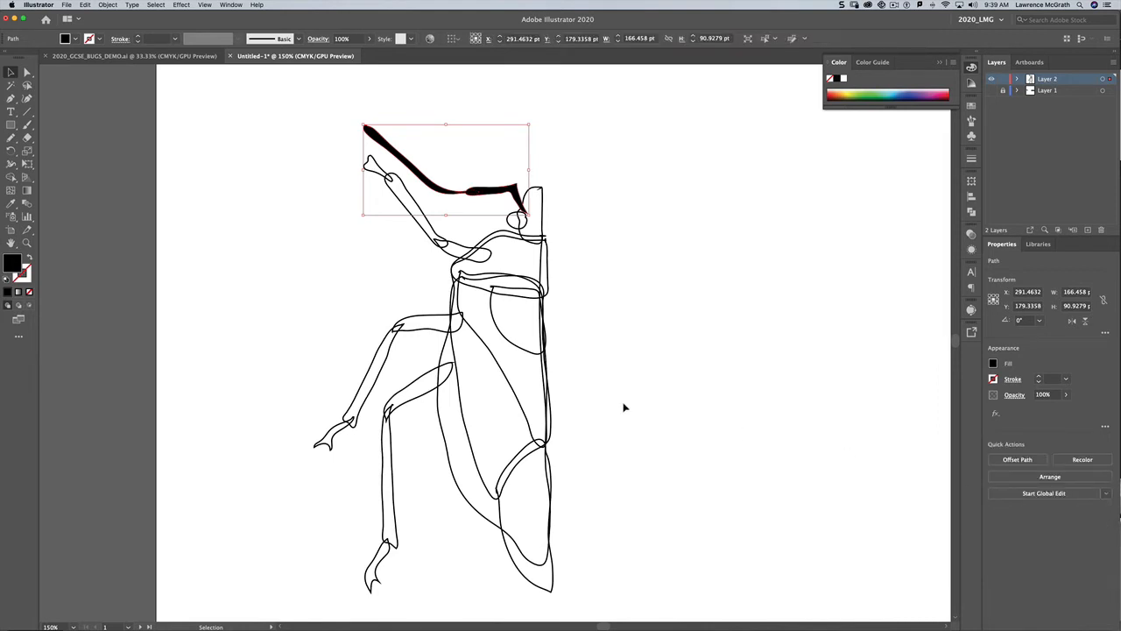
left_click(366, 244)
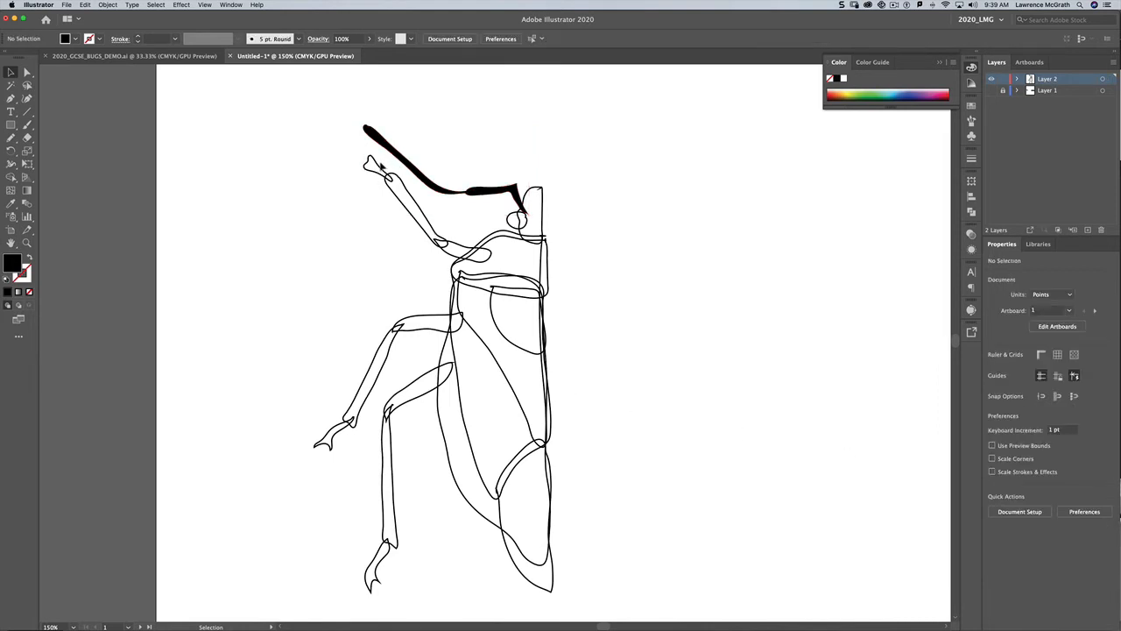
Step: Select both pieces of the lower antenna and swap fill and stroke to fill them black
left_click_drag(345, 167, 412, 236)
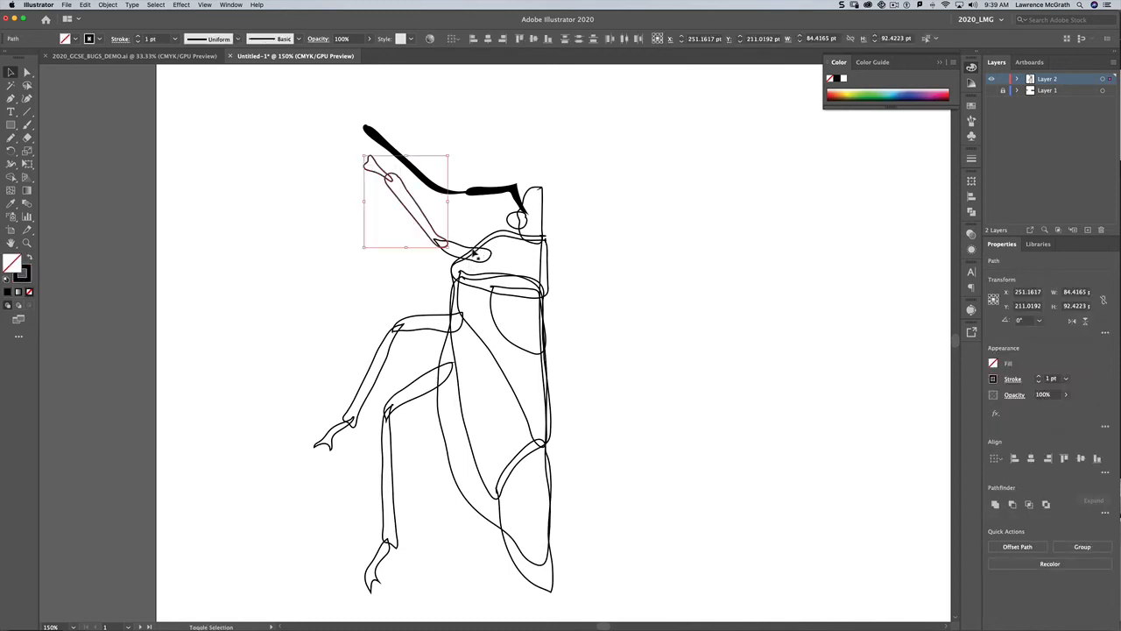
left_click(458, 248, "shift")
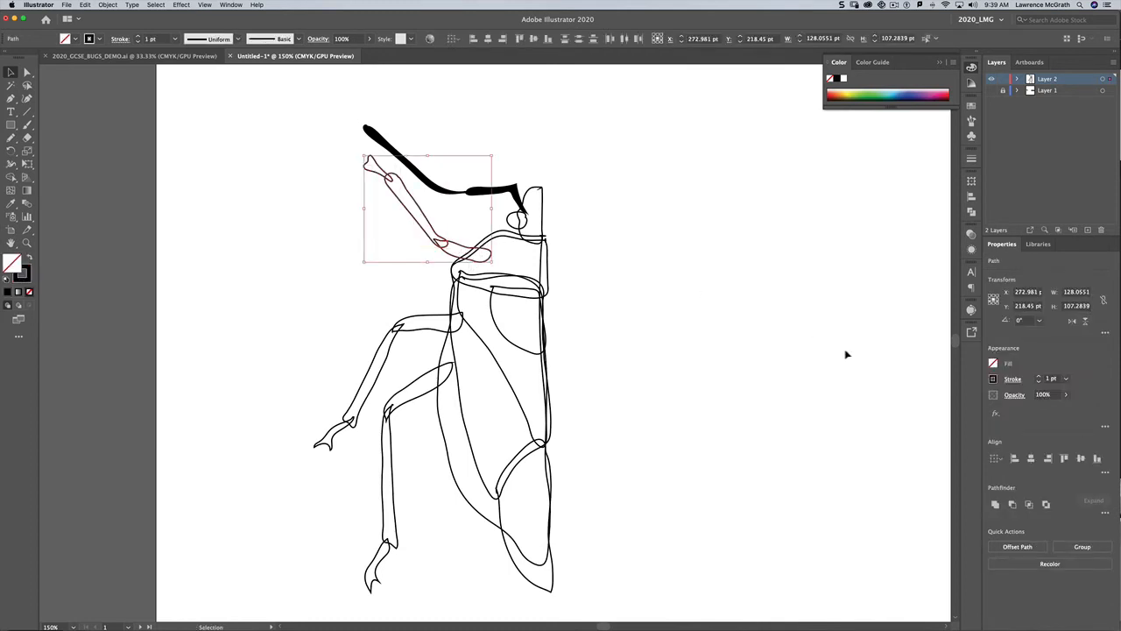
left_click(29, 258)
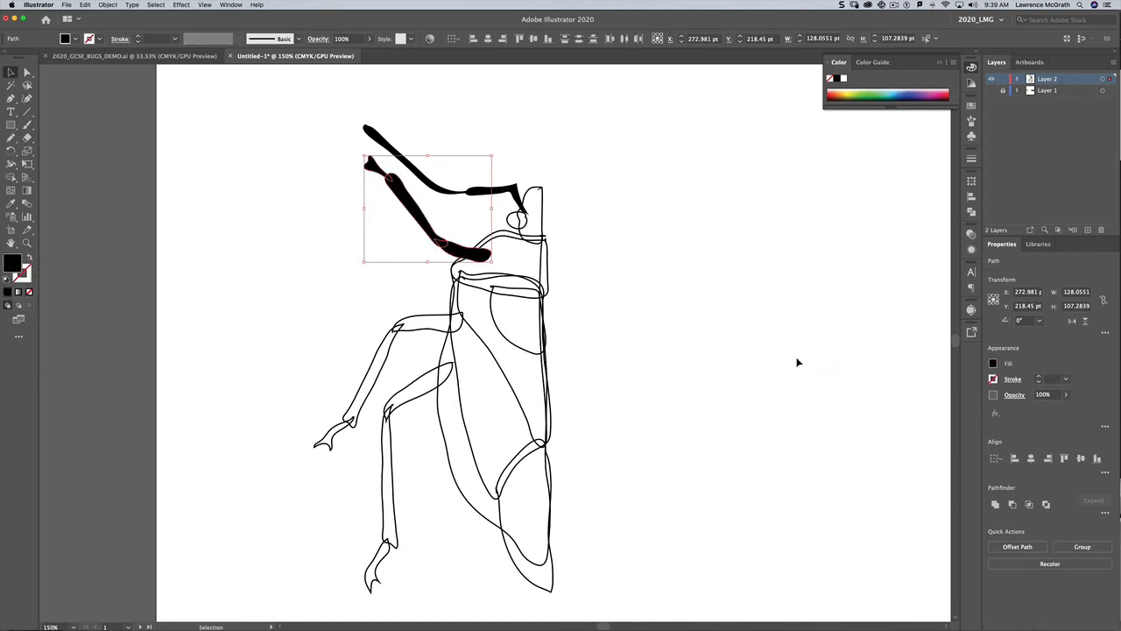
Step: Merge the two lower antenna pieces into one shape with Unite
left_click(995, 504)
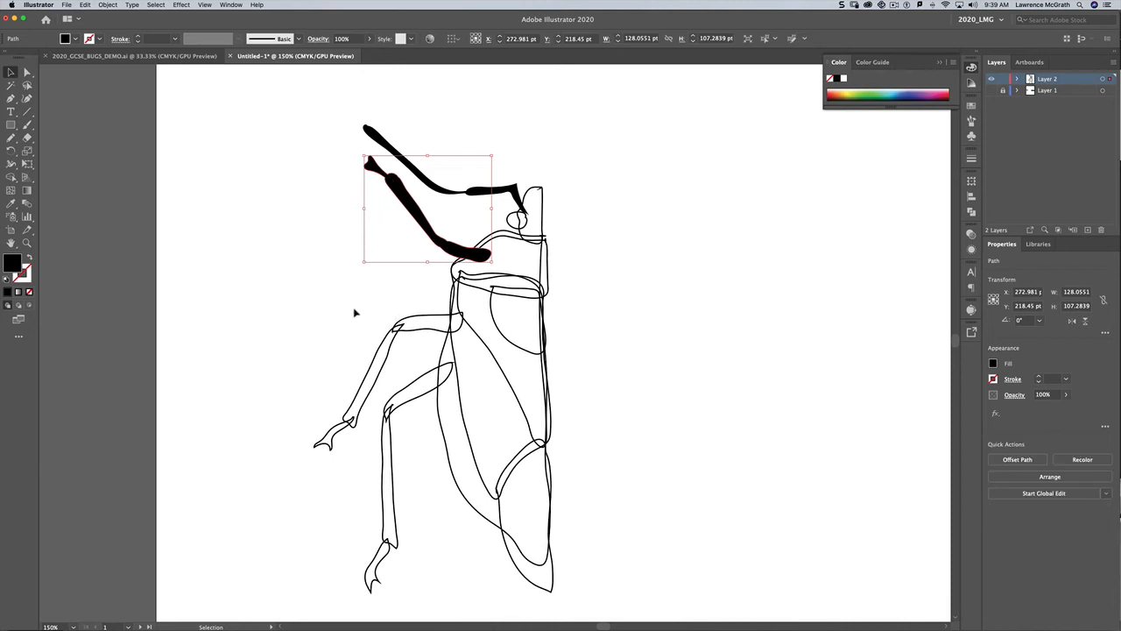
Step: Fill the front leg's segments and foot black by swapping fill and stroke, then unite them into one shape
left_click(394, 386)
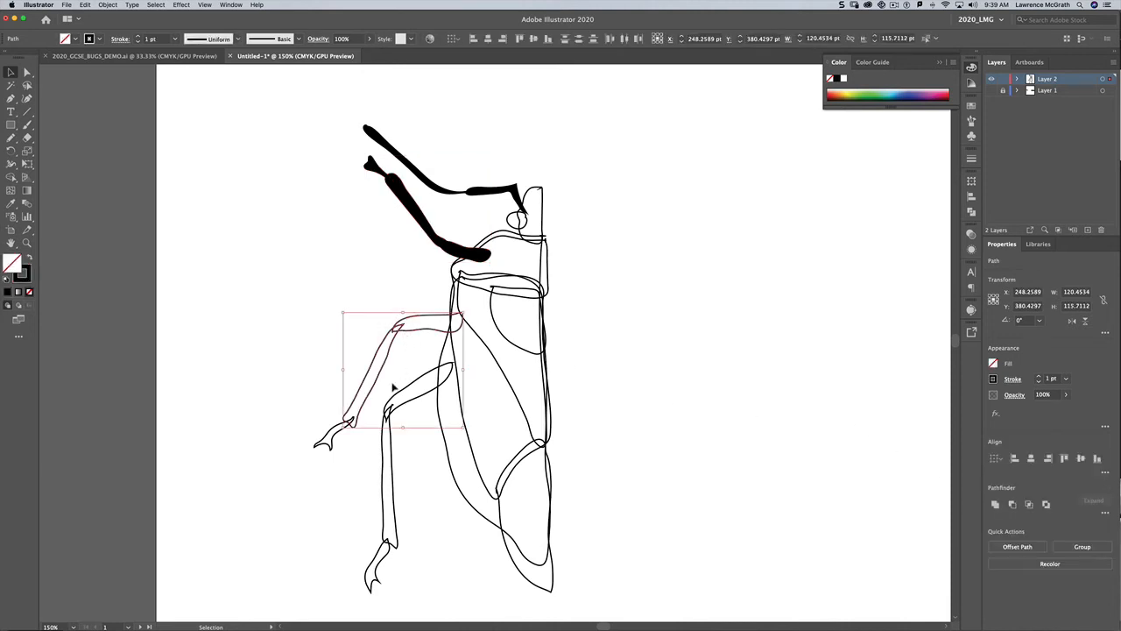
left_click(358, 441, "shift")
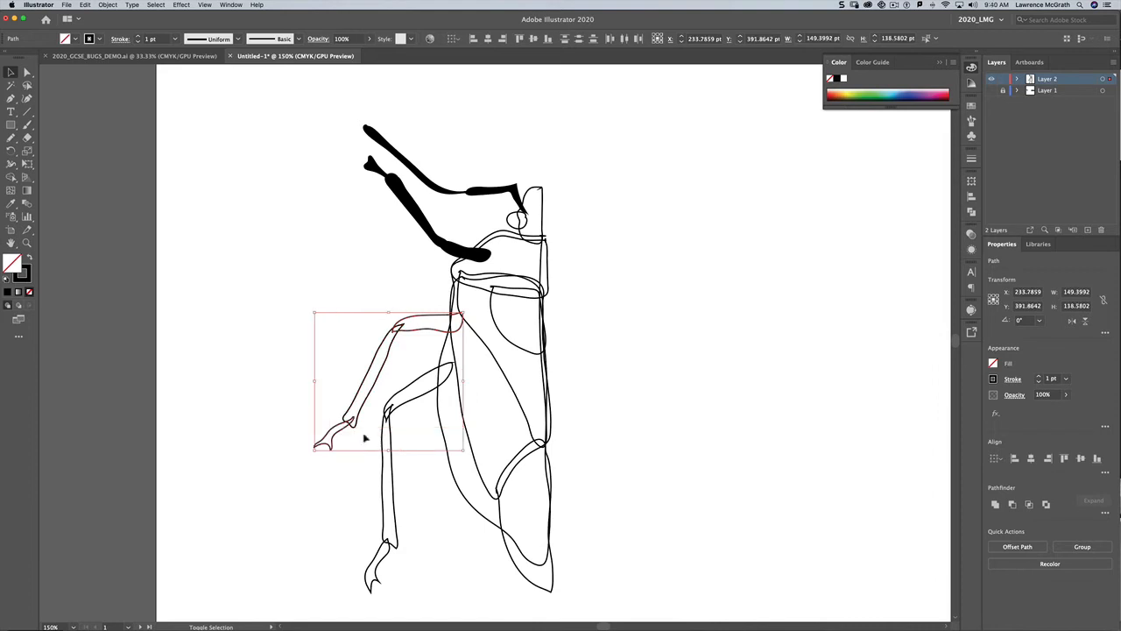
left_click(29, 258)
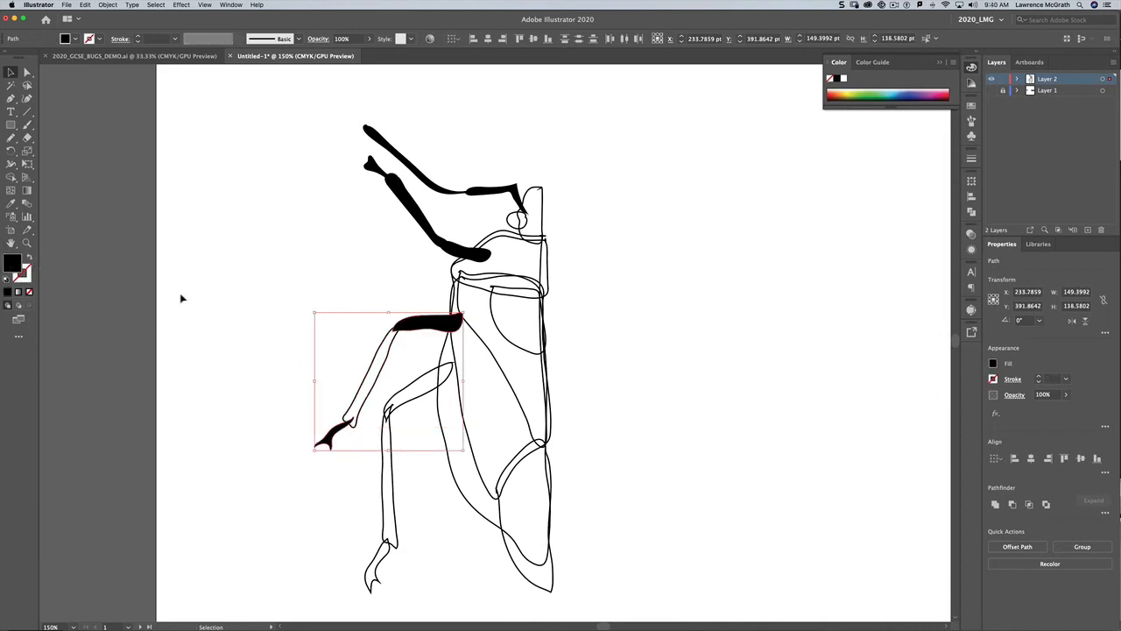
left_click(296, 381)
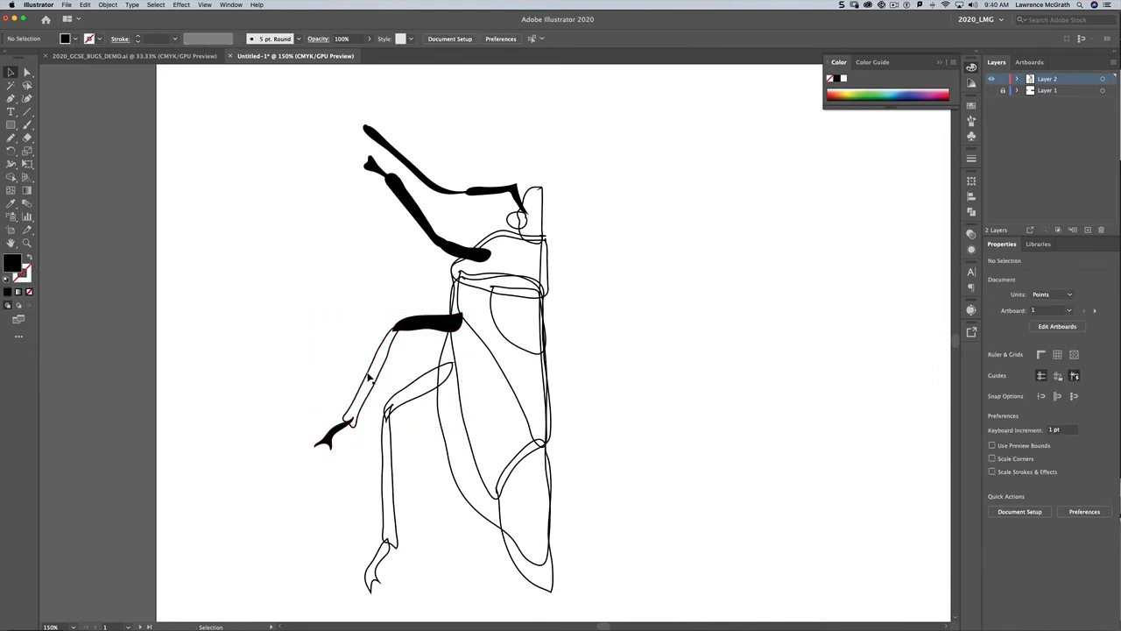
left_click(367, 377)
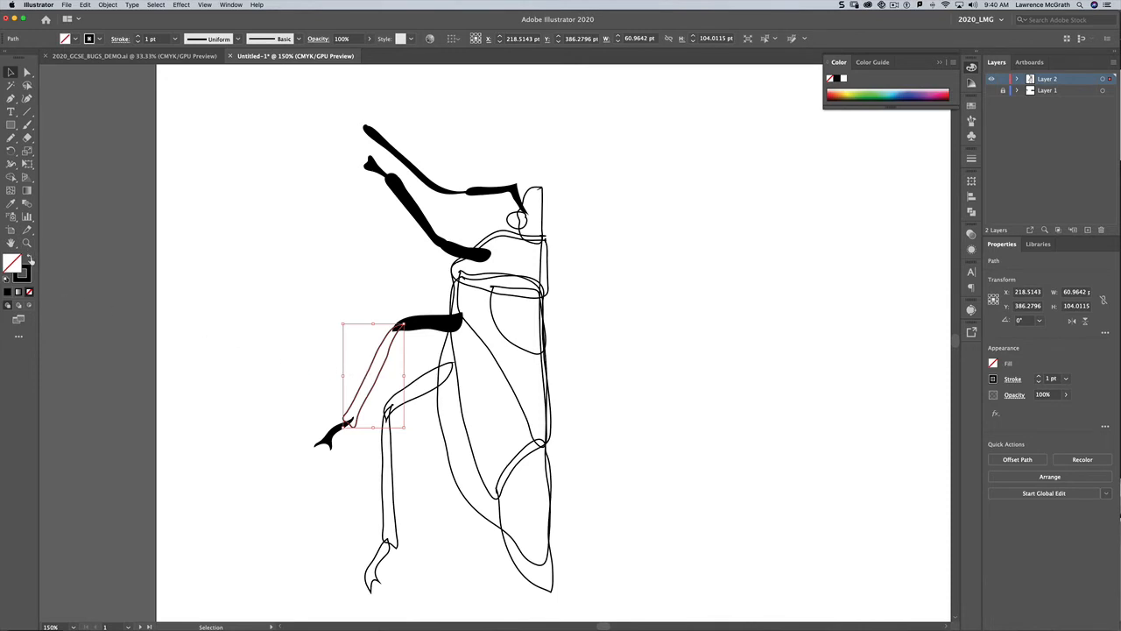
left_click(29, 257)
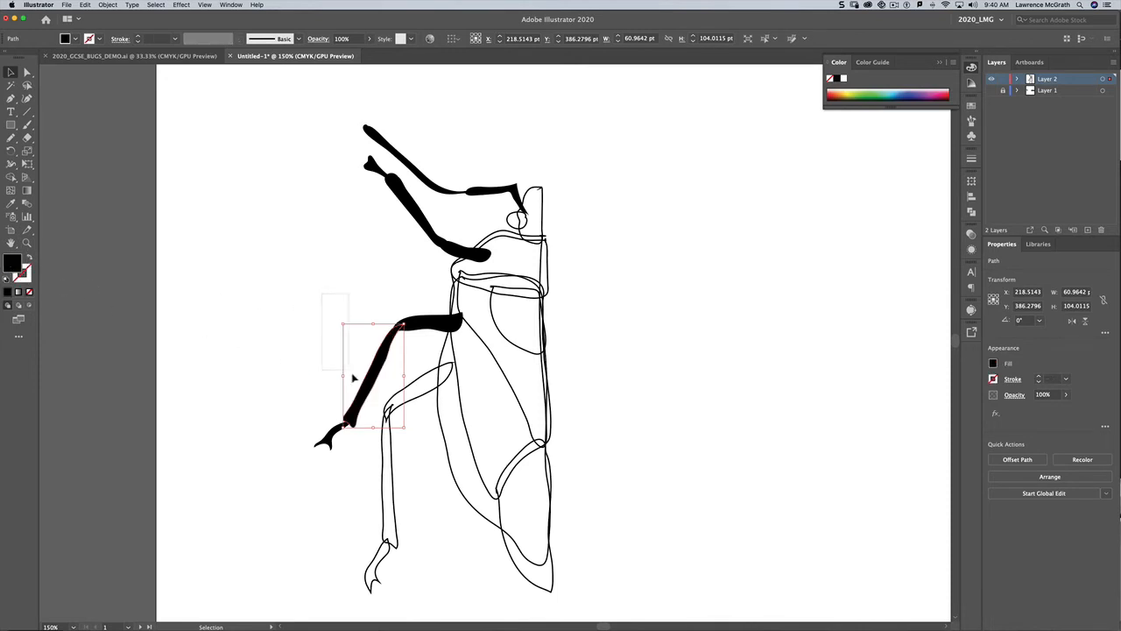
left_click(354, 430, "shift")
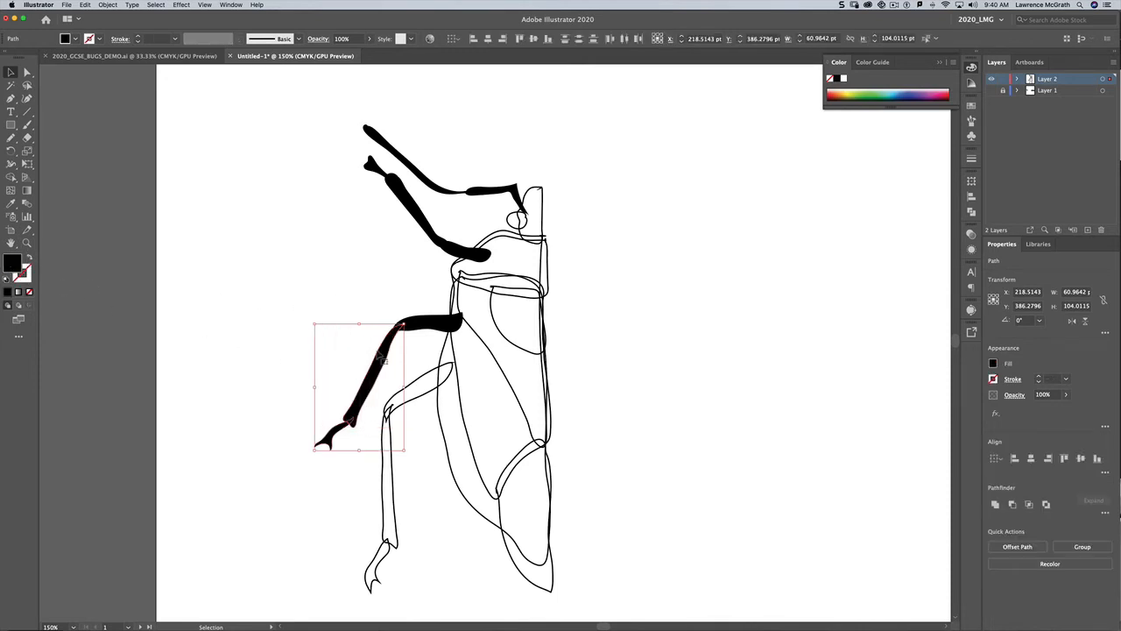
left_click(425, 322, "shift")
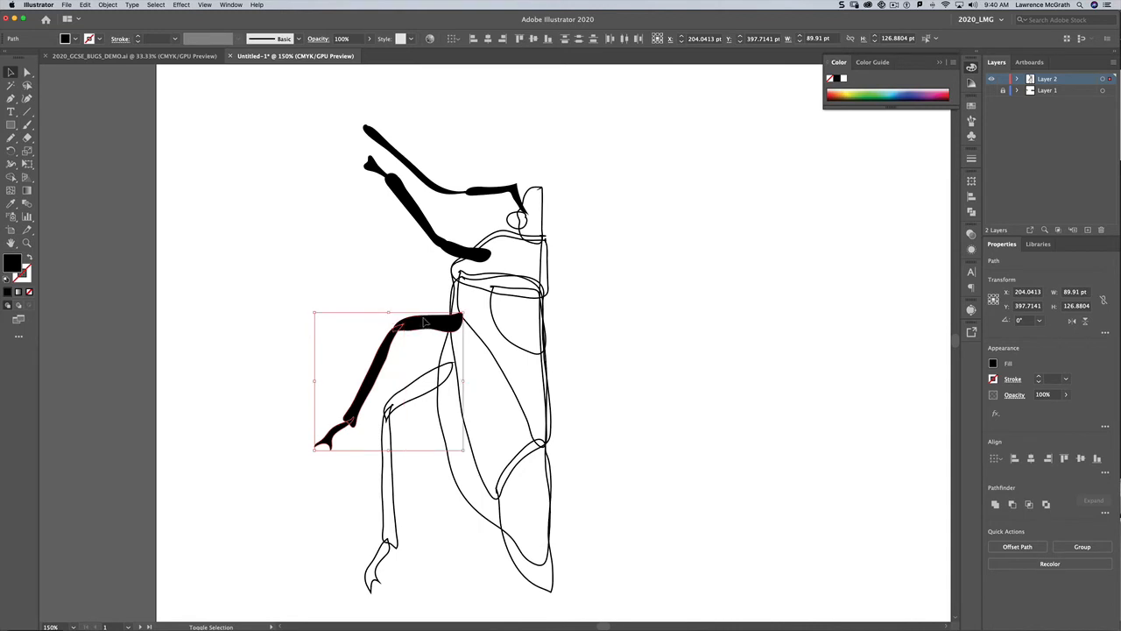
left_click(996, 505)
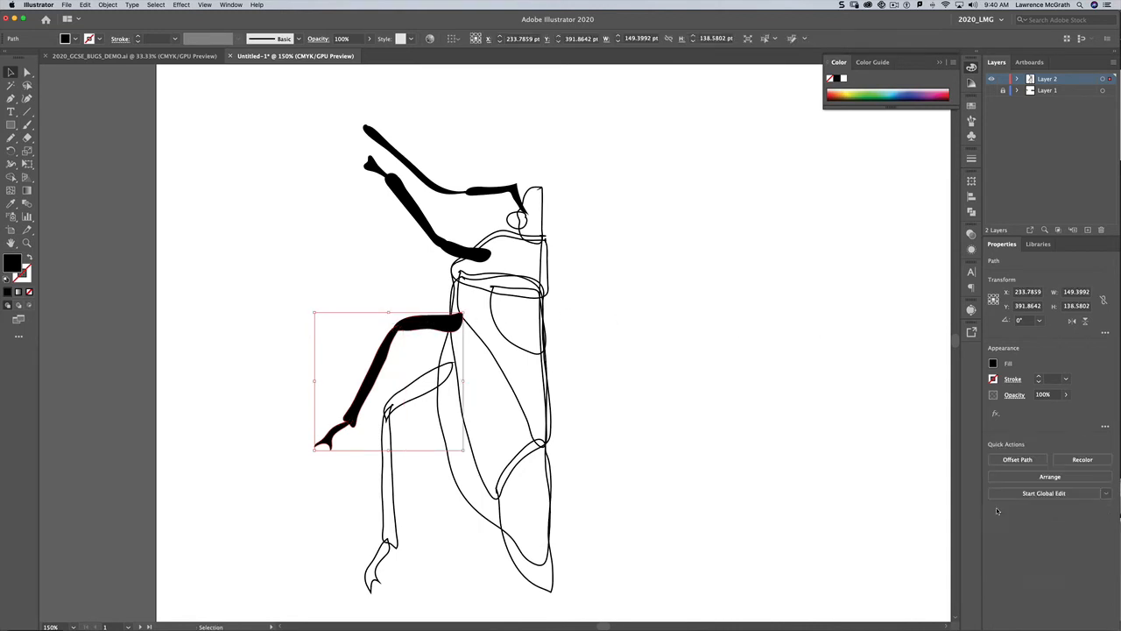
Step: Fill the middle leg outline black and merge it into a single shape with Unite
left_click(379, 517)
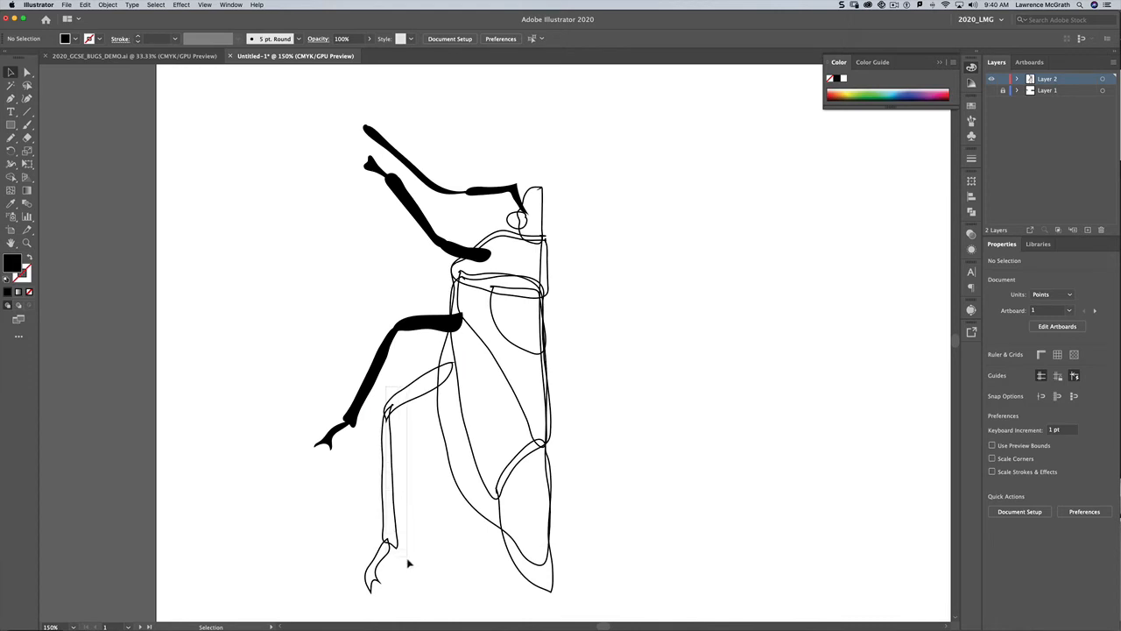
left_click(419, 529)
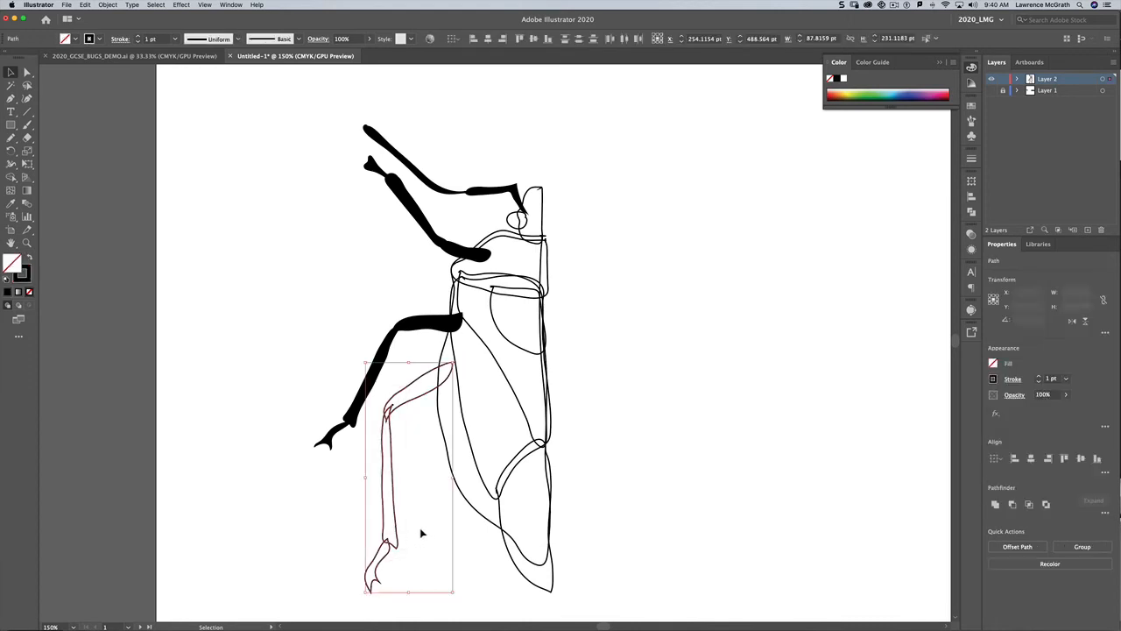
left_click(30, 257)
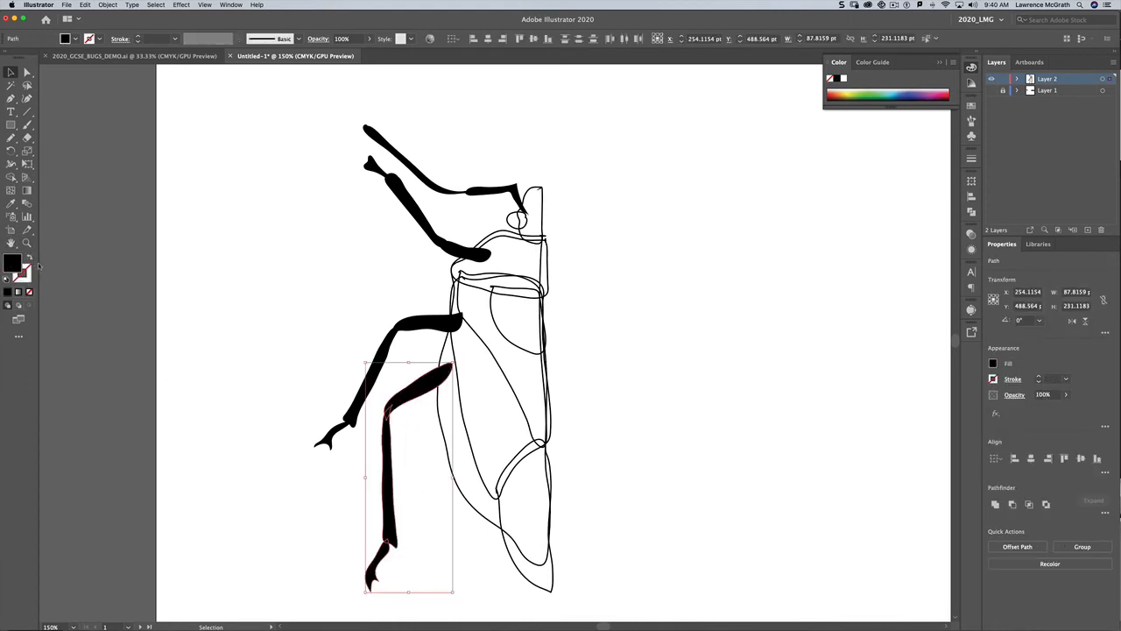
left_click(995, 504)
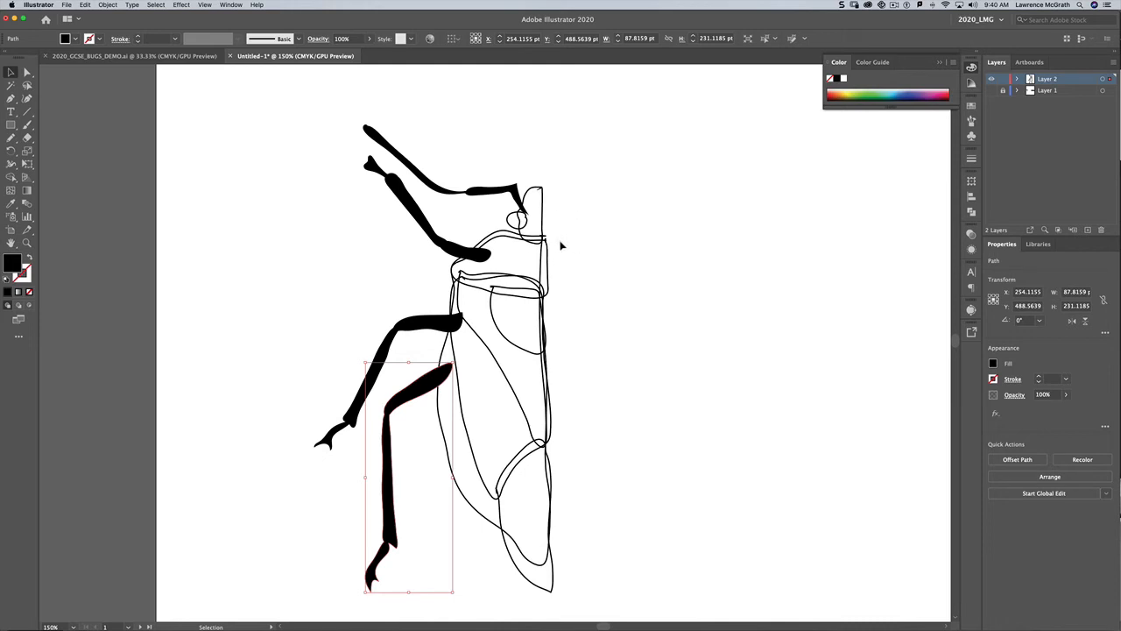
Step: Fill the head outline and the eye circle black by swapping their fill and stroke
left_click(537, 193)
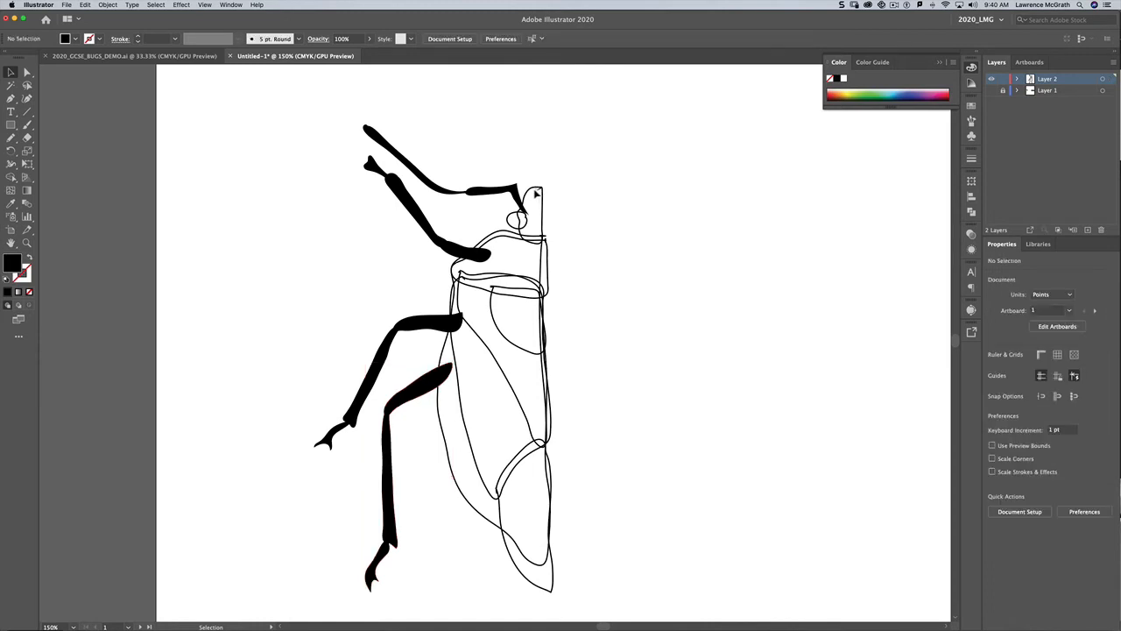
left_click(537, 192)
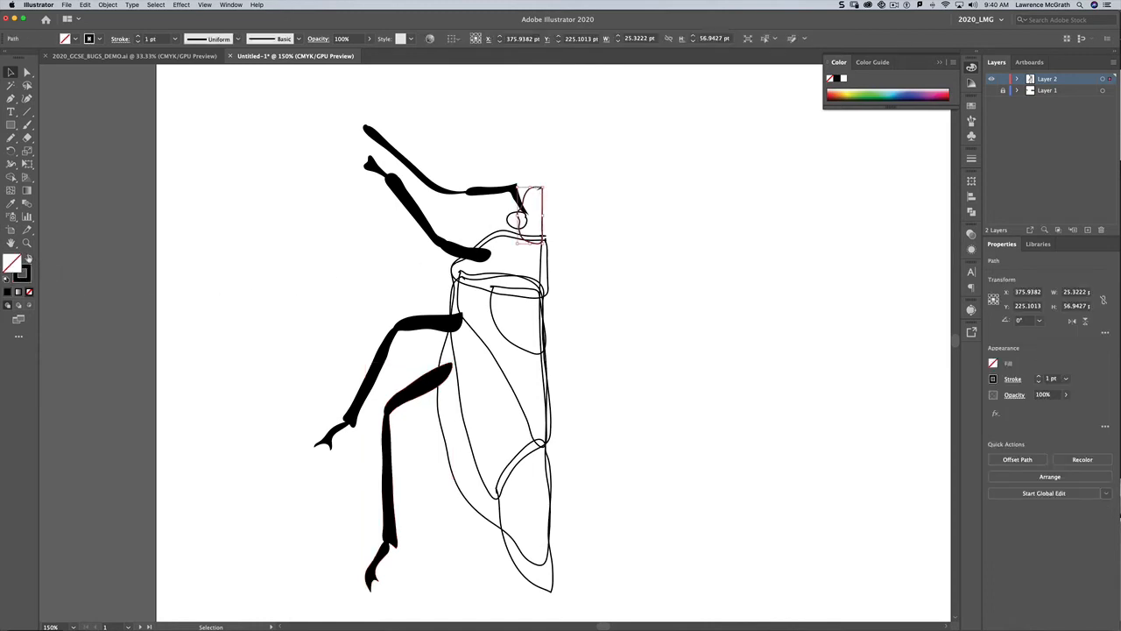
left_click(29, 258)
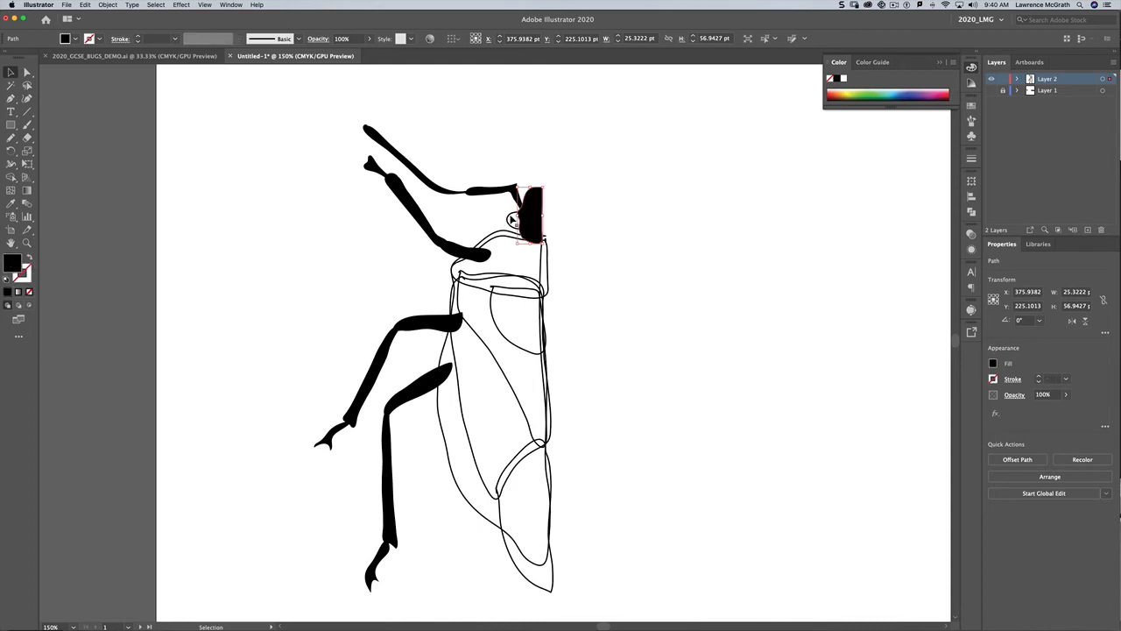
left_click(513, 220)
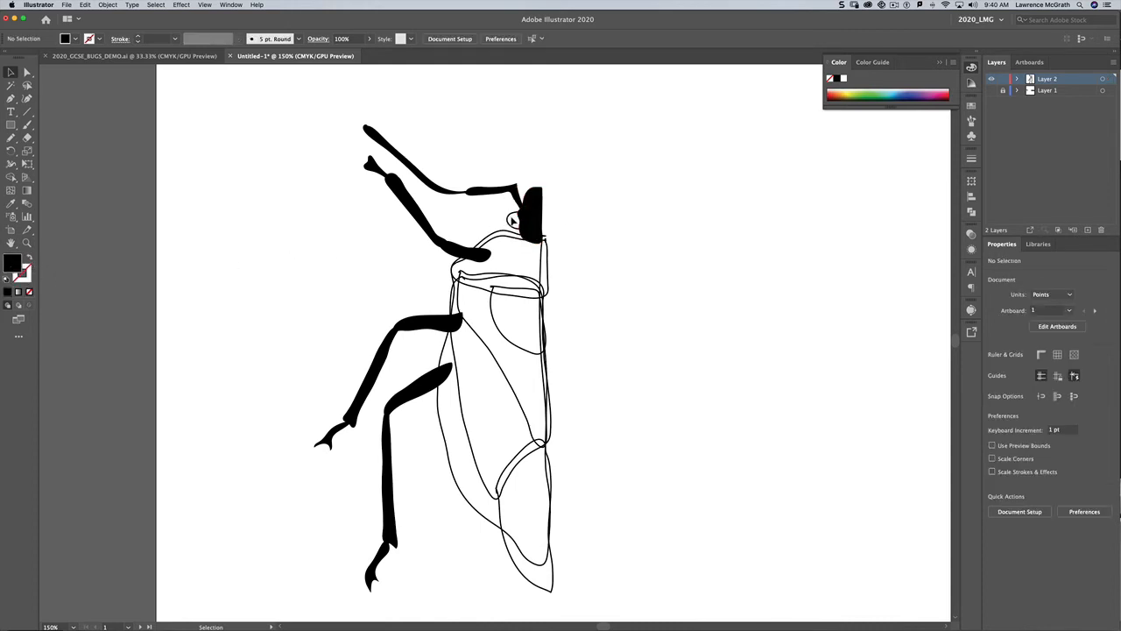
left_click(508, 220)
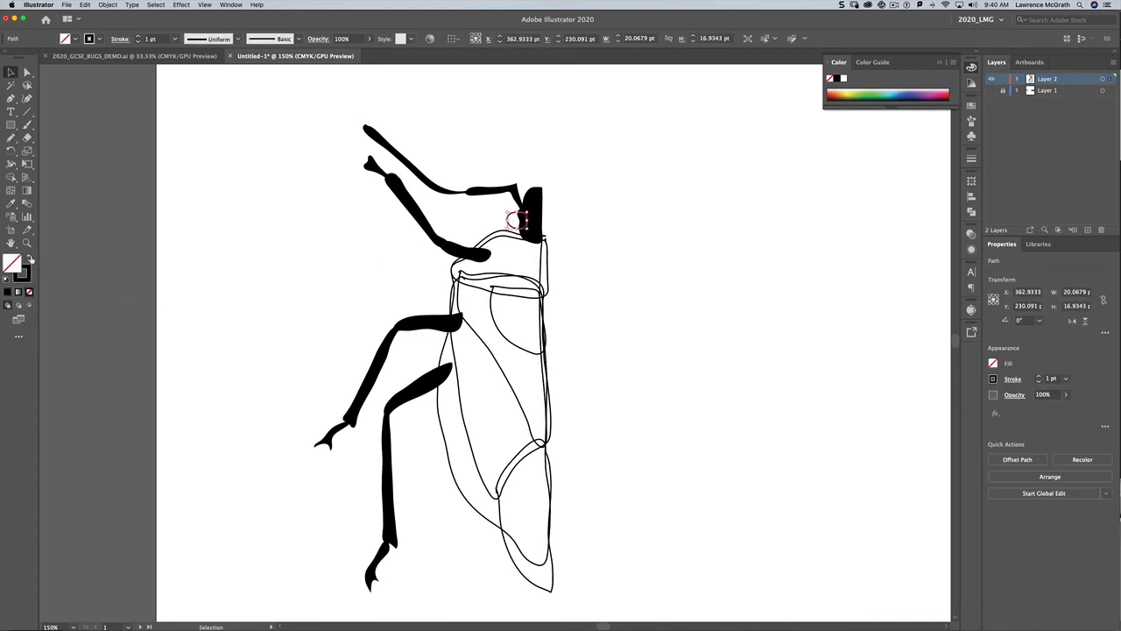
left_click(30, 258)
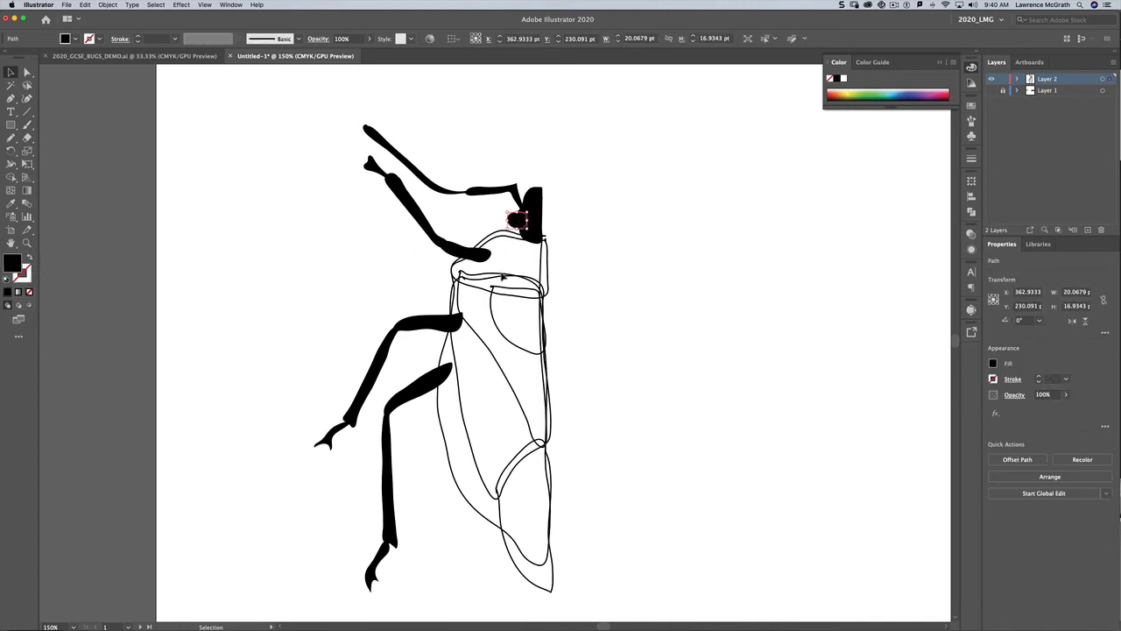
Step: Fill the main body outline black by swapping its fill and stroke
left_click(494, 236)
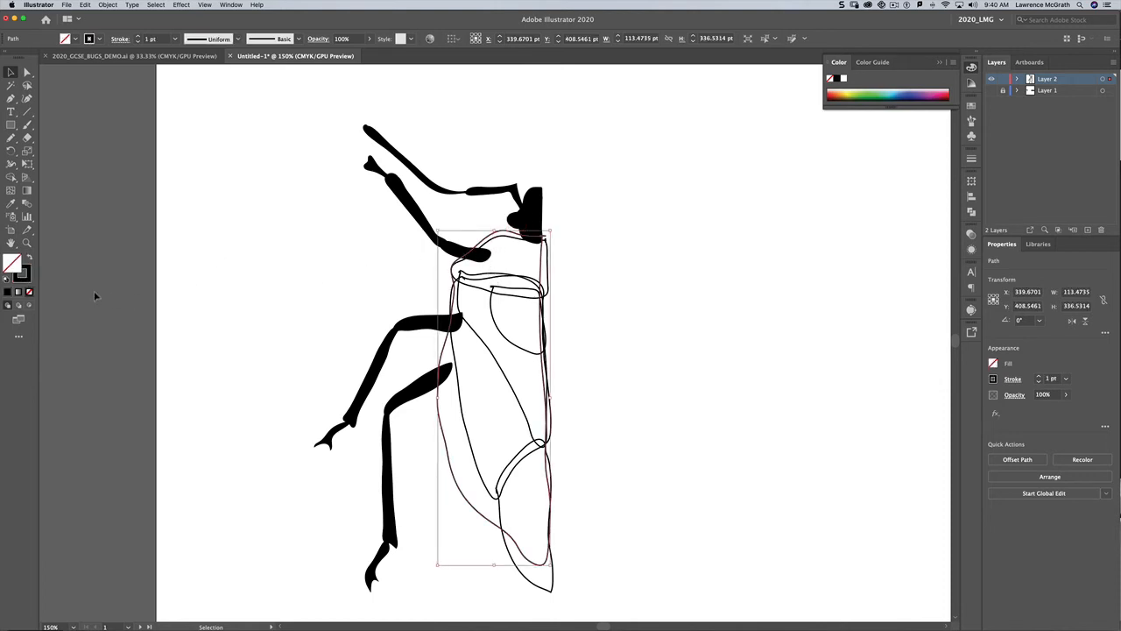
left_click(29, 259)
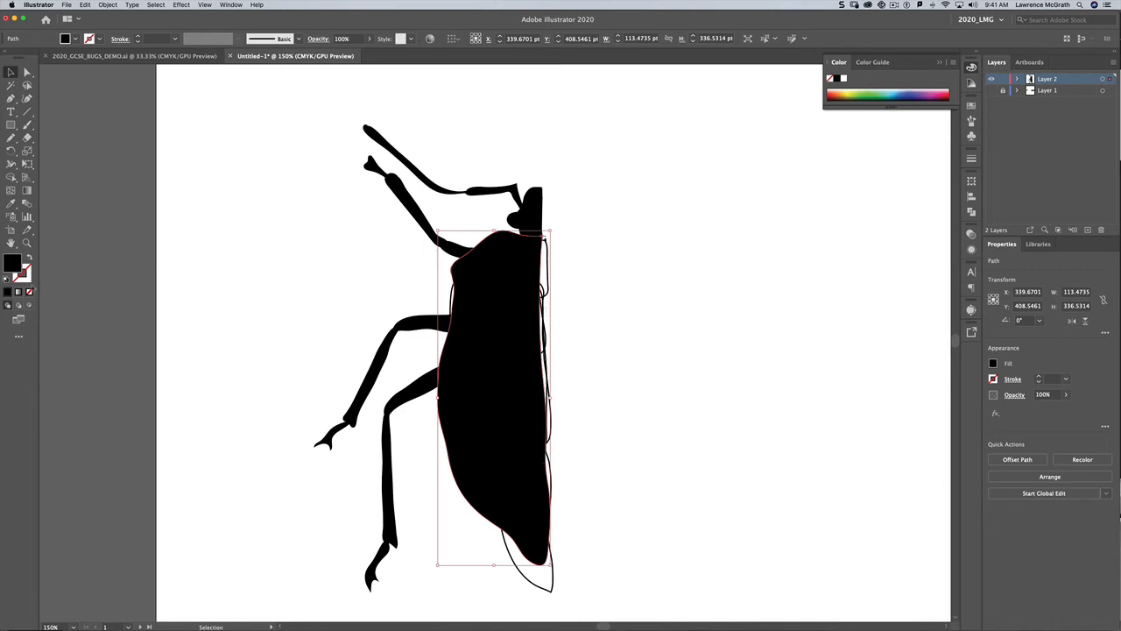
left_click(27, 276)
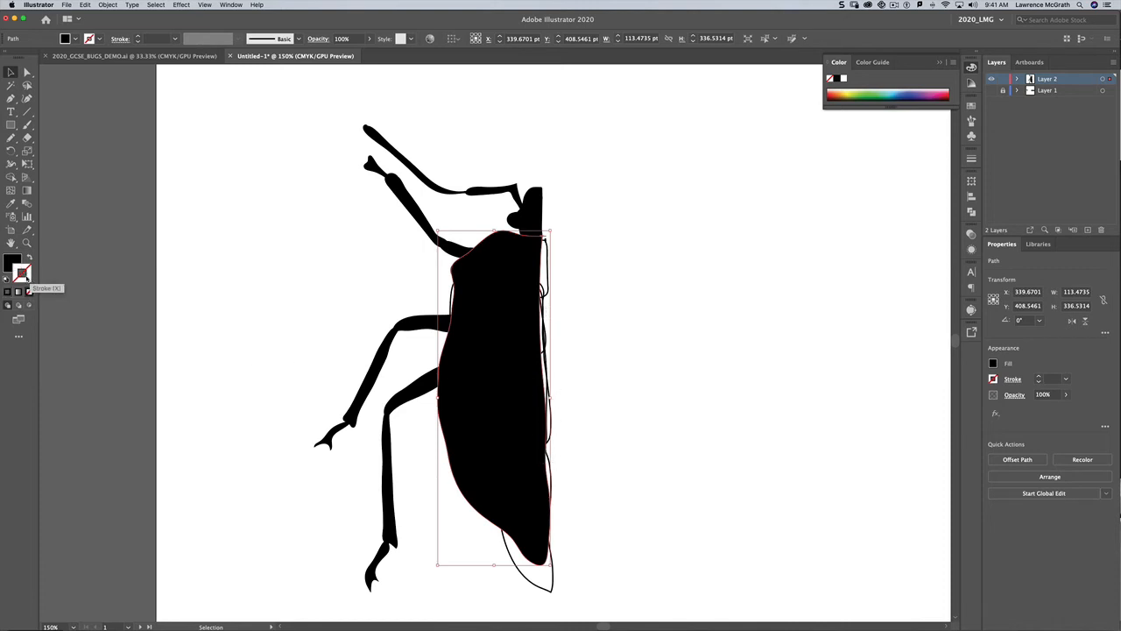
Step: Select the inner shield, wing and abdomen lines and give them a white stroke over a black fill
left_click_drag(610, 262, 493, 584)
left_click(484, 528)
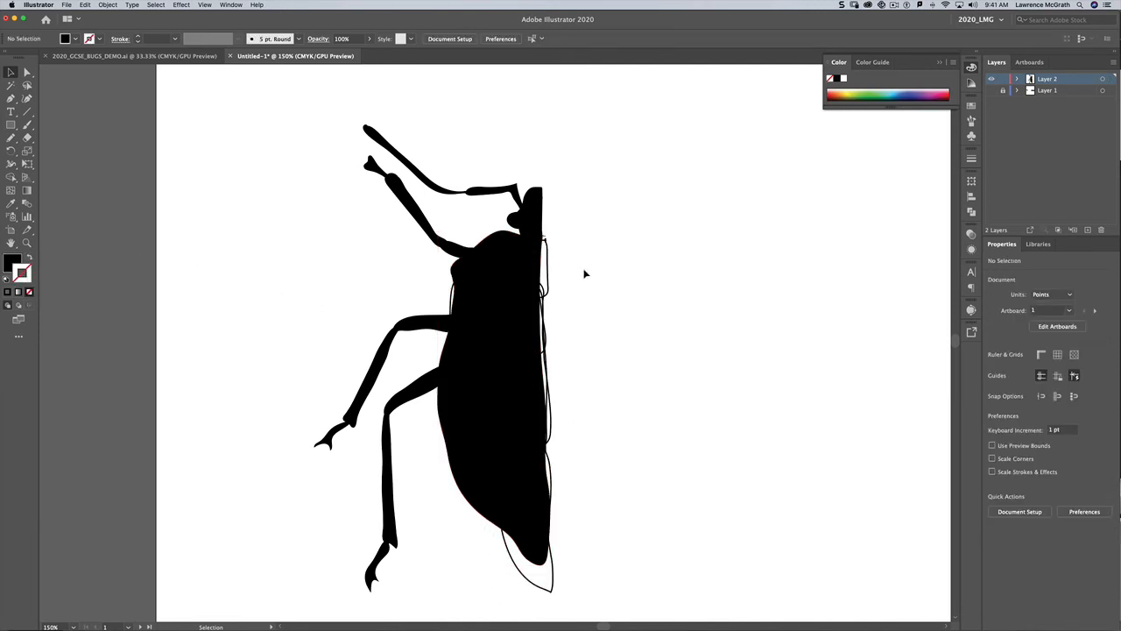
mouse_move(585, 256)
left_mouse_down()
mouse_move(507, 288)
mouse_move(490, 592)
left_mouse_up()
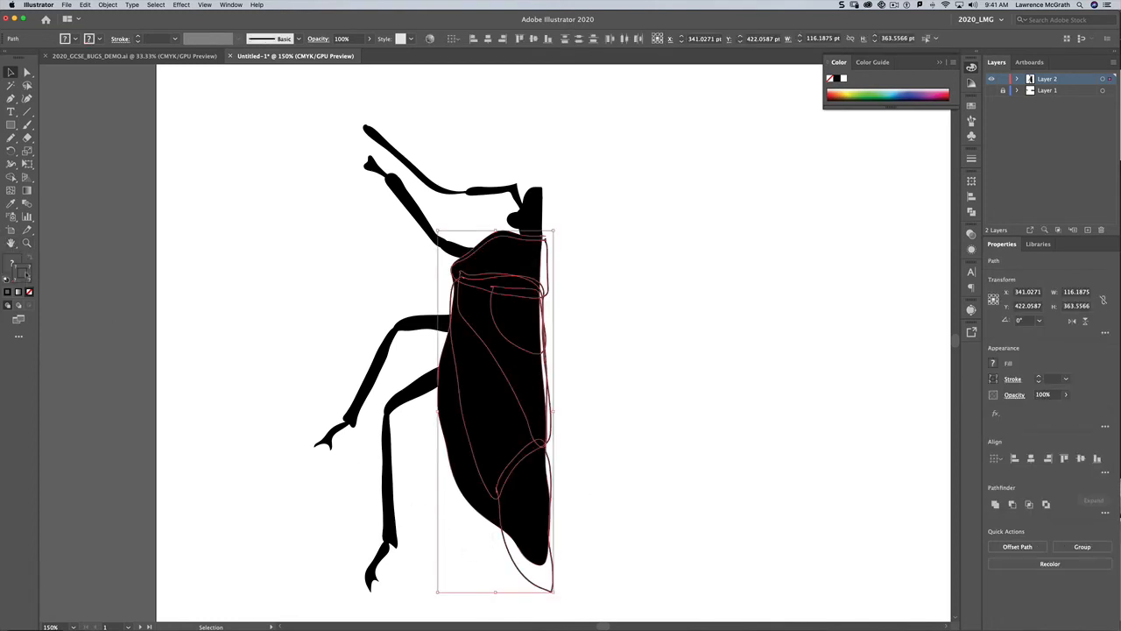
left_click(6, 278)
left_click(28, 259)
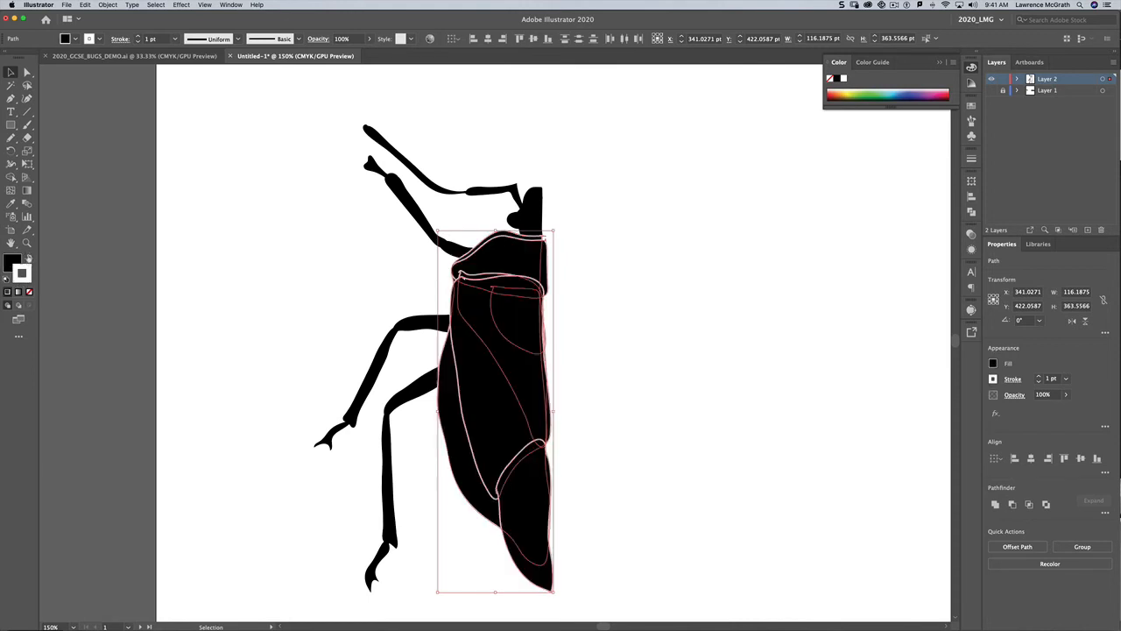
left_click(263, 436)
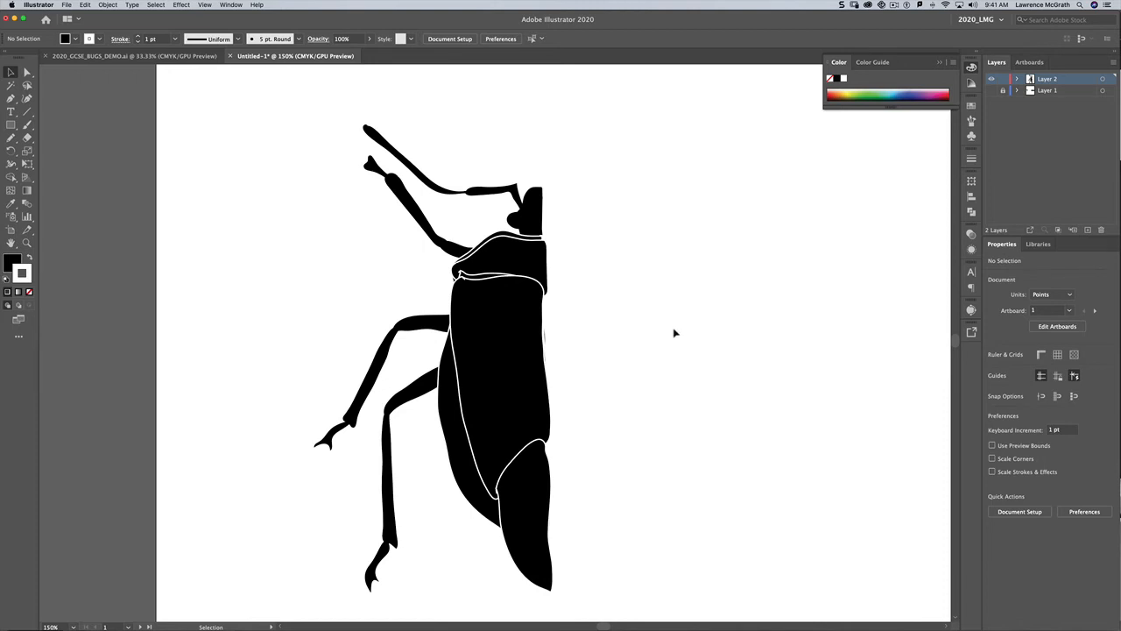
Step: Select the whole half-bug and reflect a copy of it across a vertical axis
left_click_drag(316, 111, 602, 574)
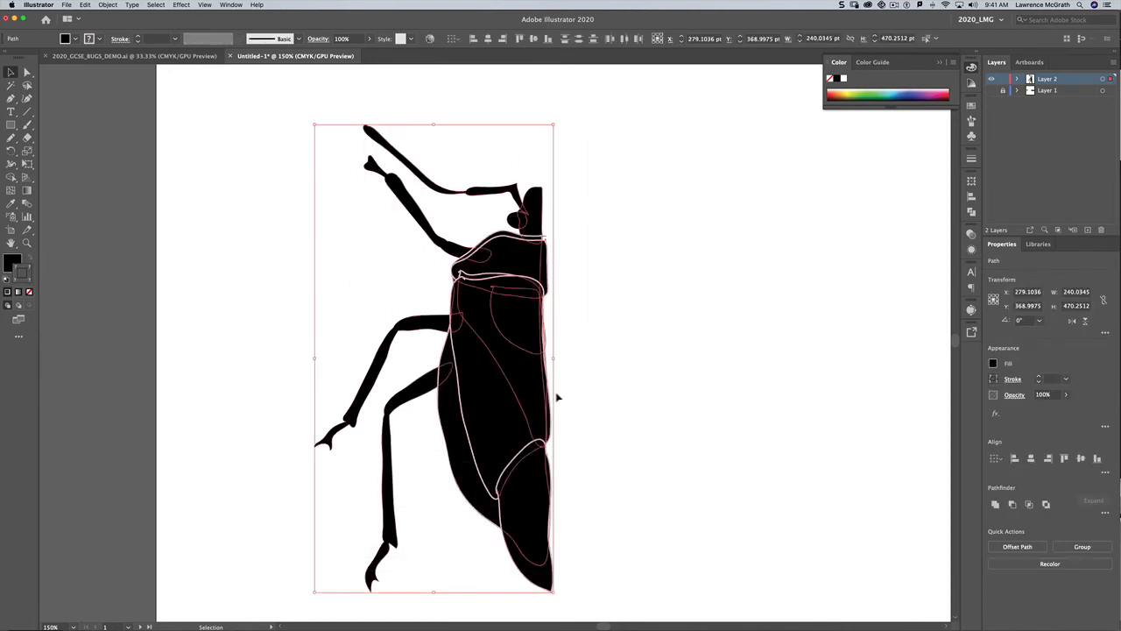
left_click(109, 5)
mouse_move(118, 15)
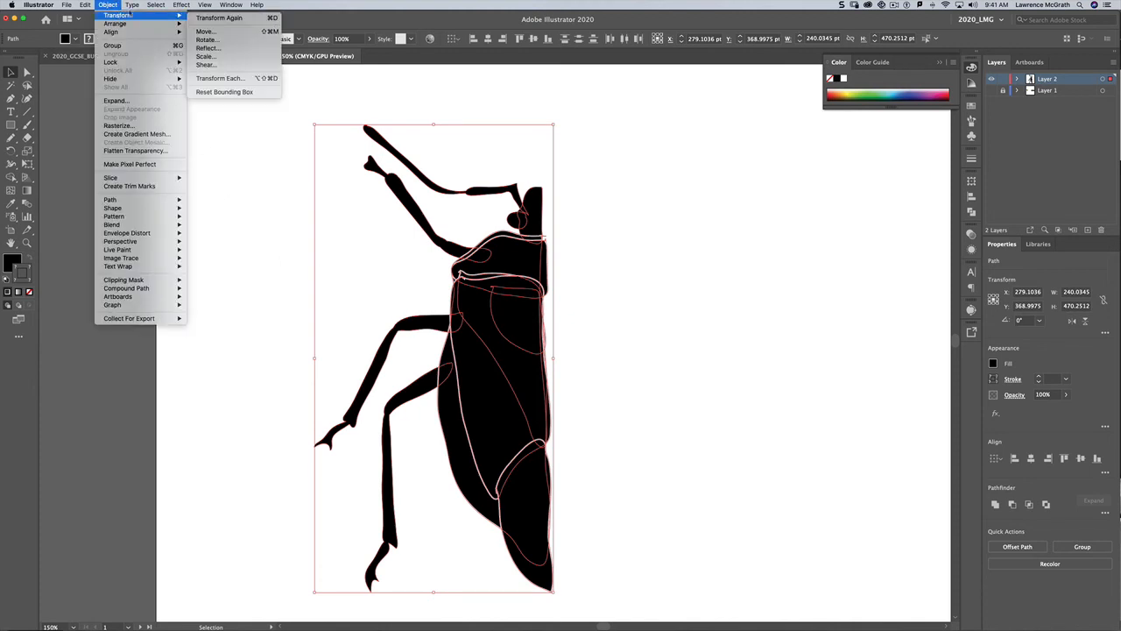
left_click(215, 49)
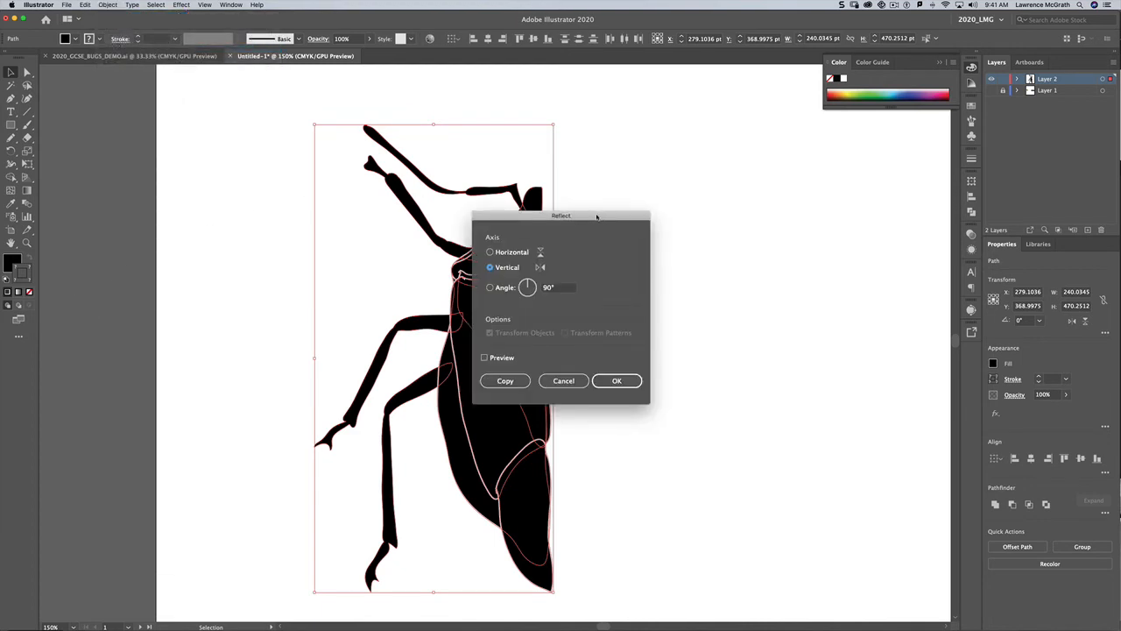
left_click_drag(590, 218, 729, 178)
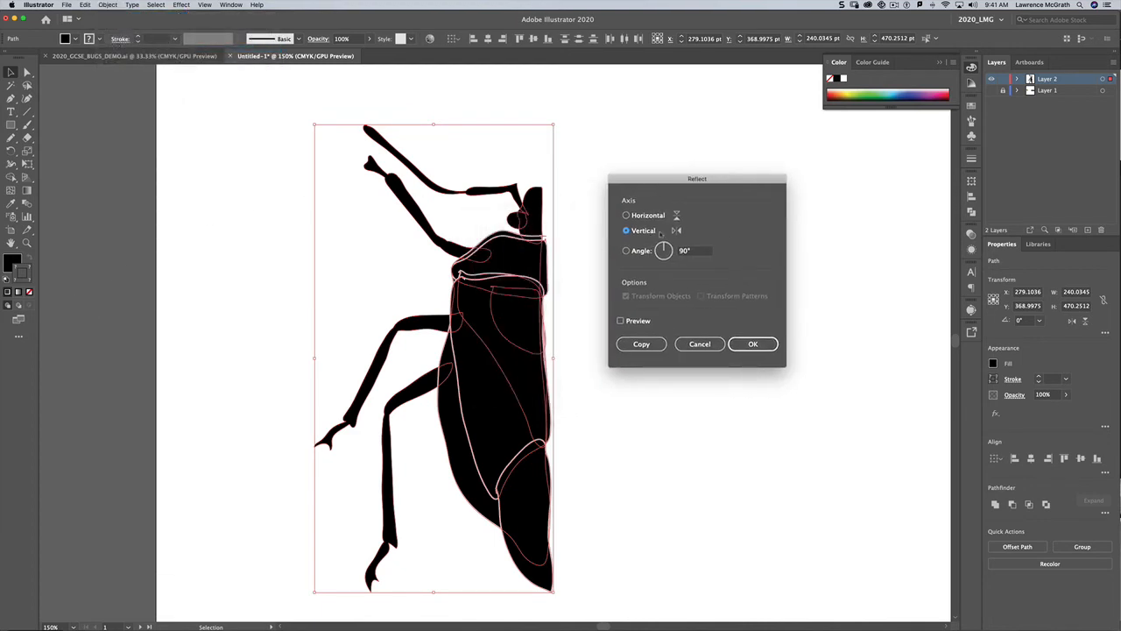
left_click(637, 344)
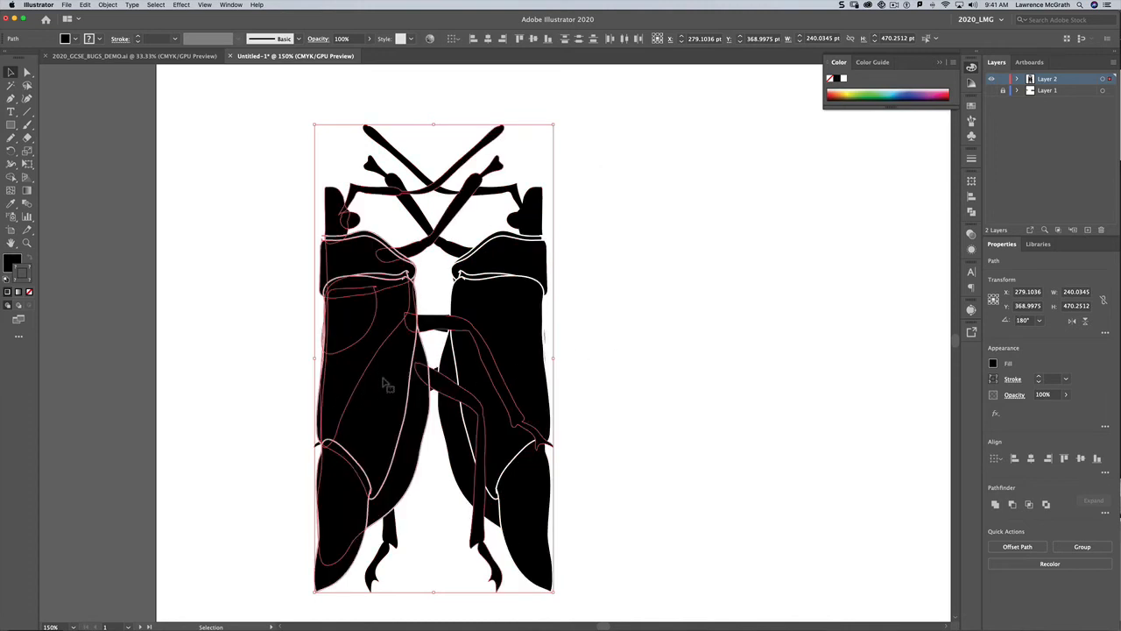
Step: Move the reflected copy to the right so the two halves meet along the bug's centre line
left_click_drag(386, 384, 582, 378)
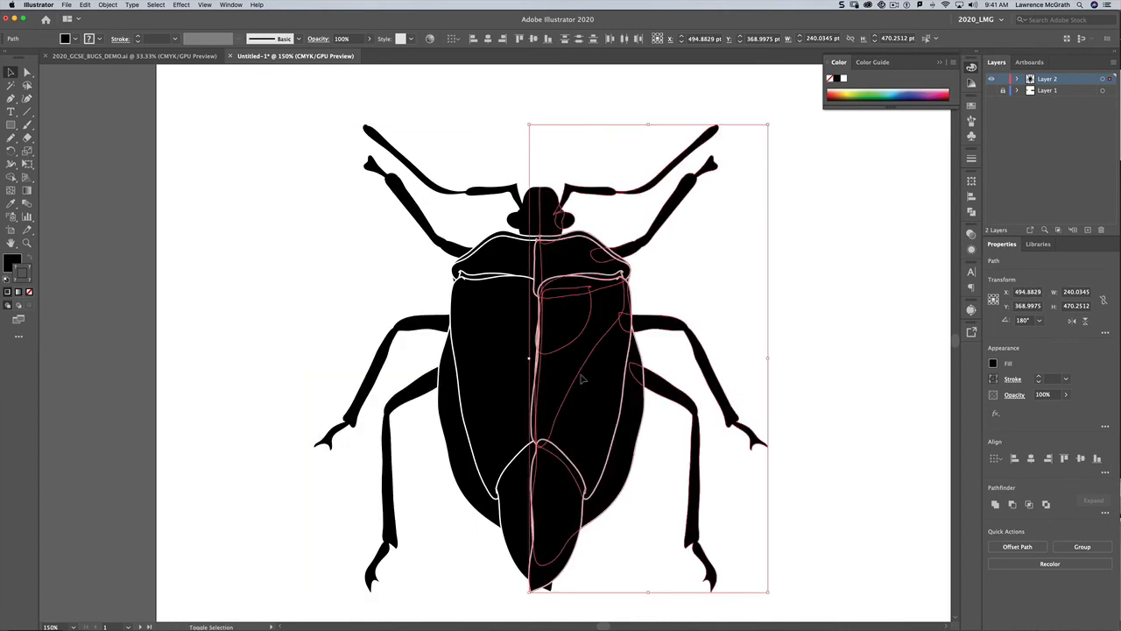
left_click(314, 284)
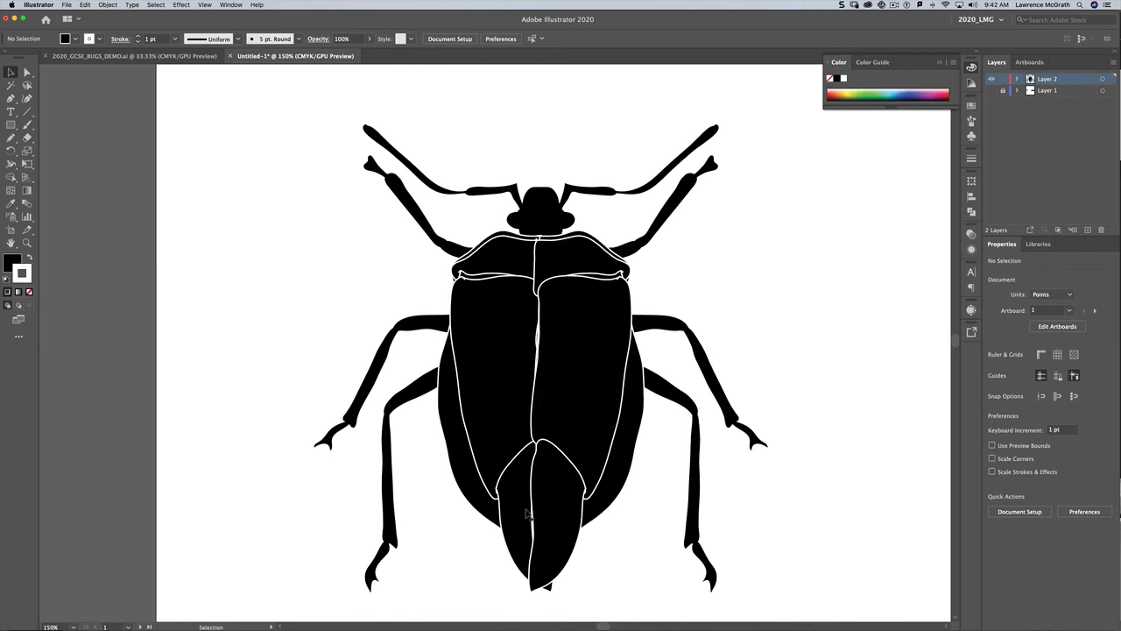
left_click(481, 503)
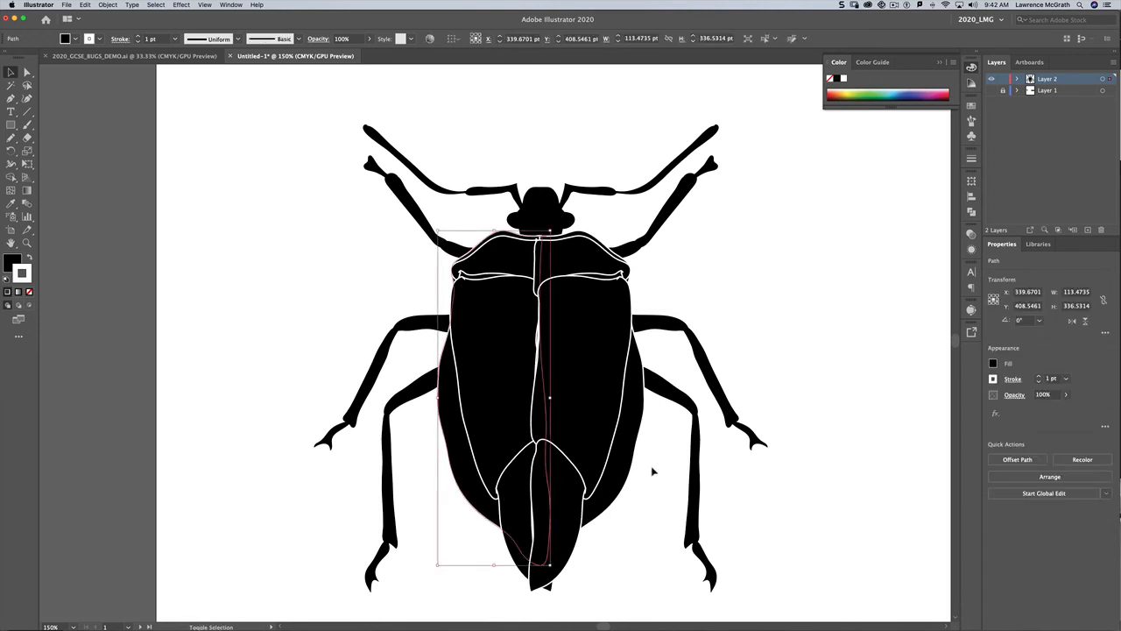
Step: Unite the two halves of the main body outline and send the merged body to the back
left_click(620, 485, "shift")
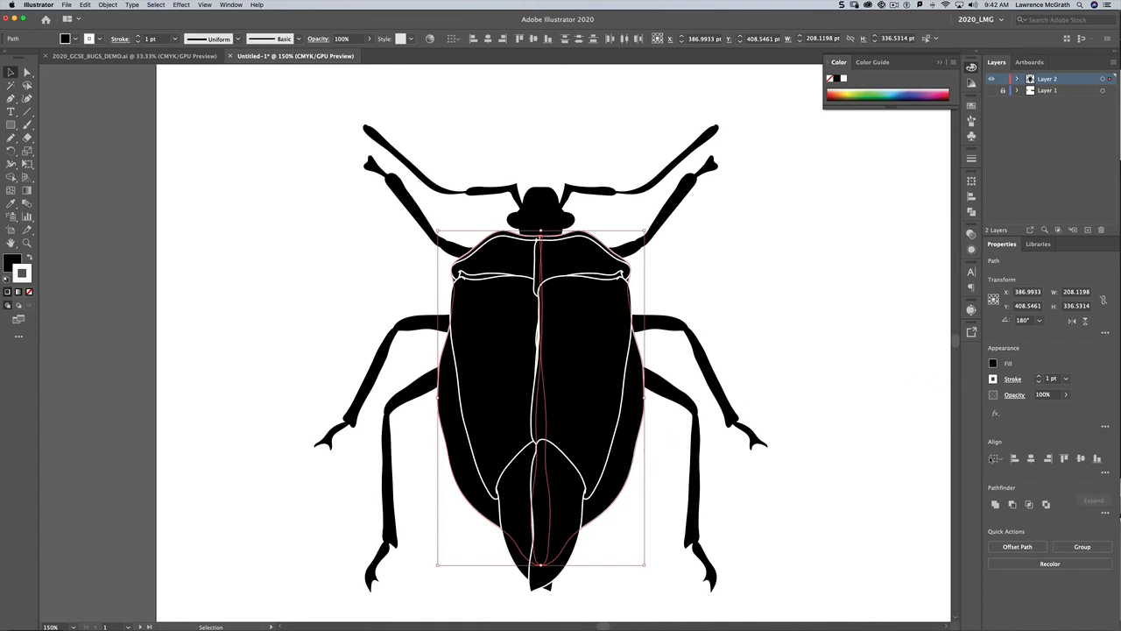
left_click(996, 504)
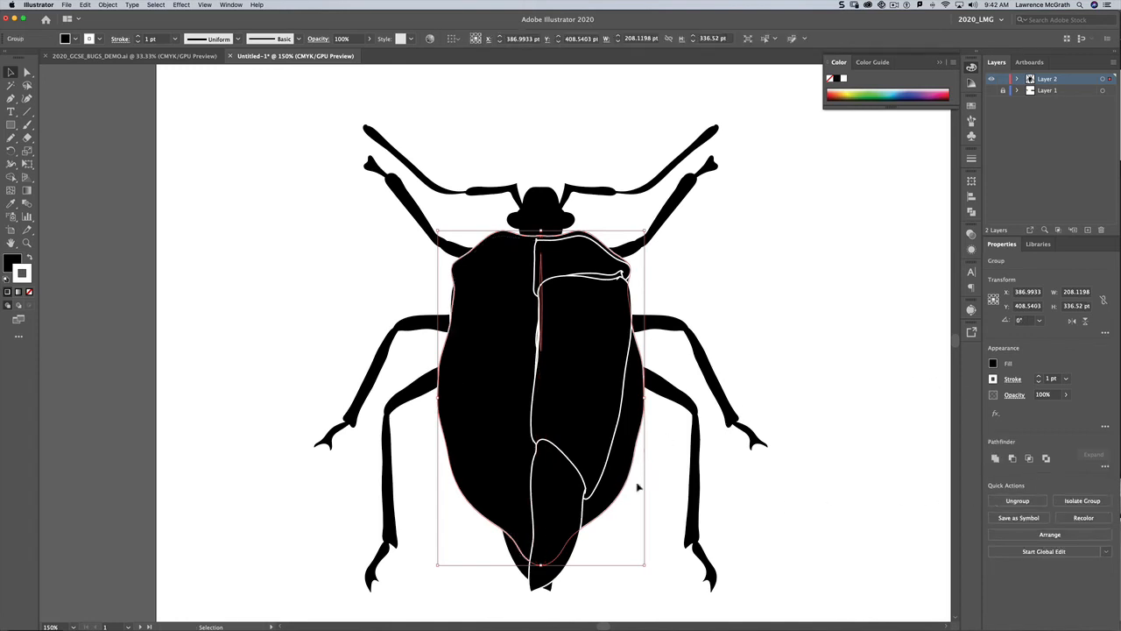
left_click(108, 5)
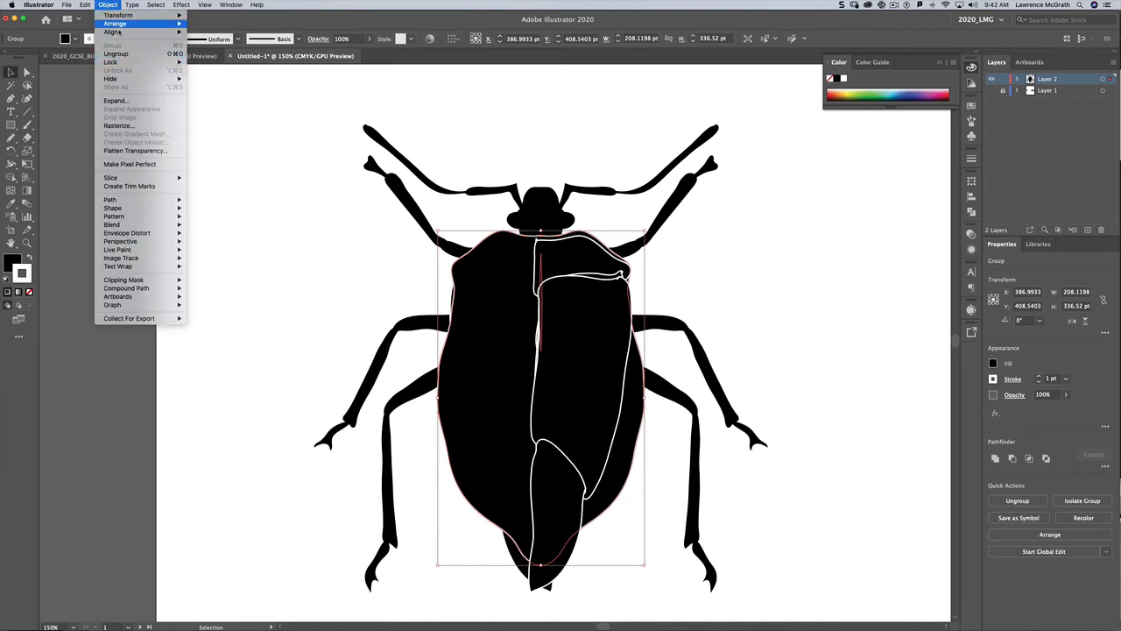
mouse_move(117, 24)
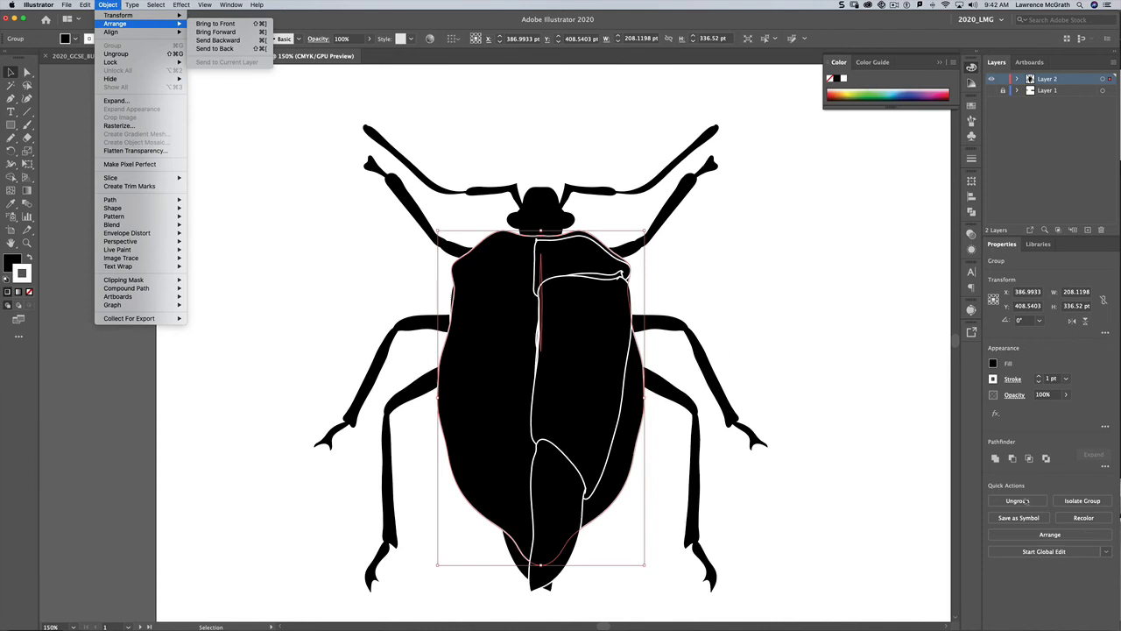
left_click(1062, 536)
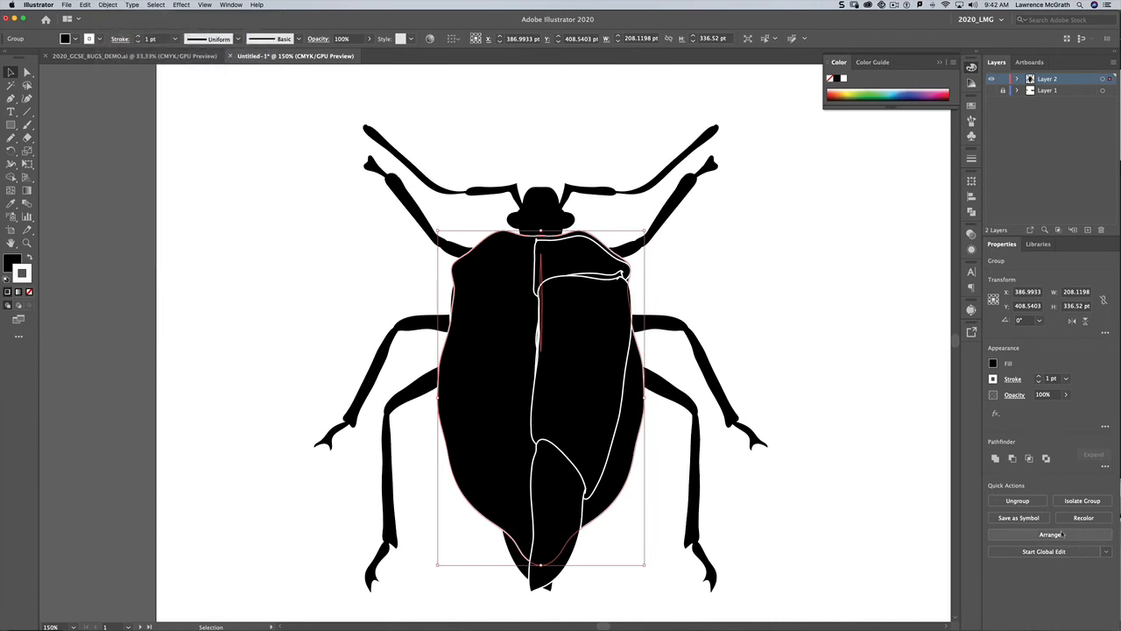
left_click(1063, 536)
left_click(1019, 563)
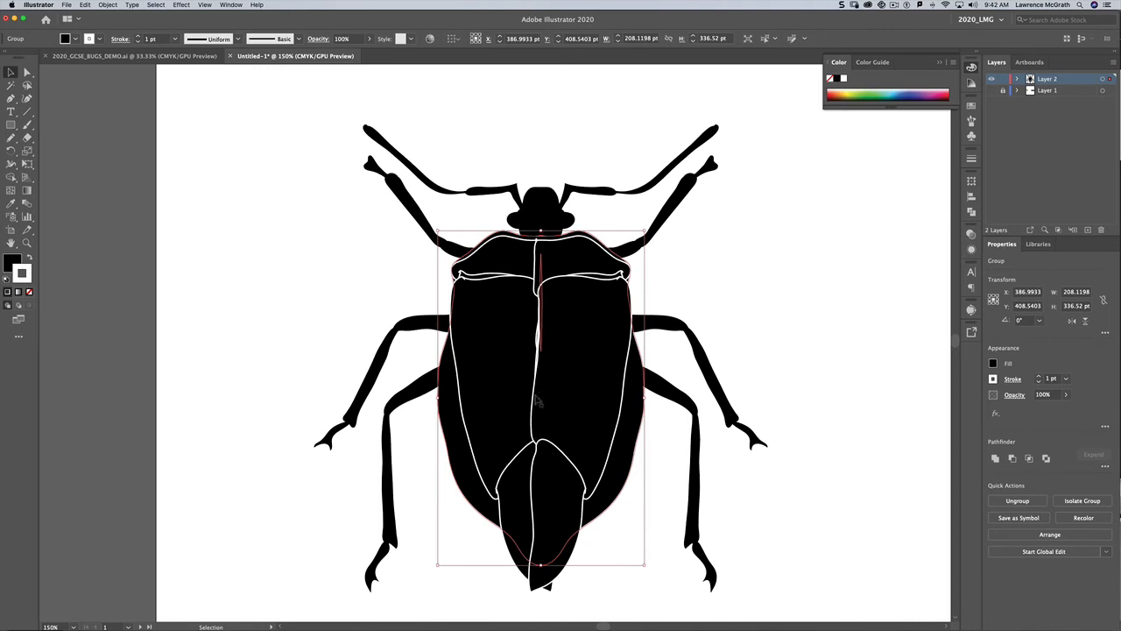
Step: Unite the two shield halves into one shape and the two wing halves into another
left_click(519, 258)
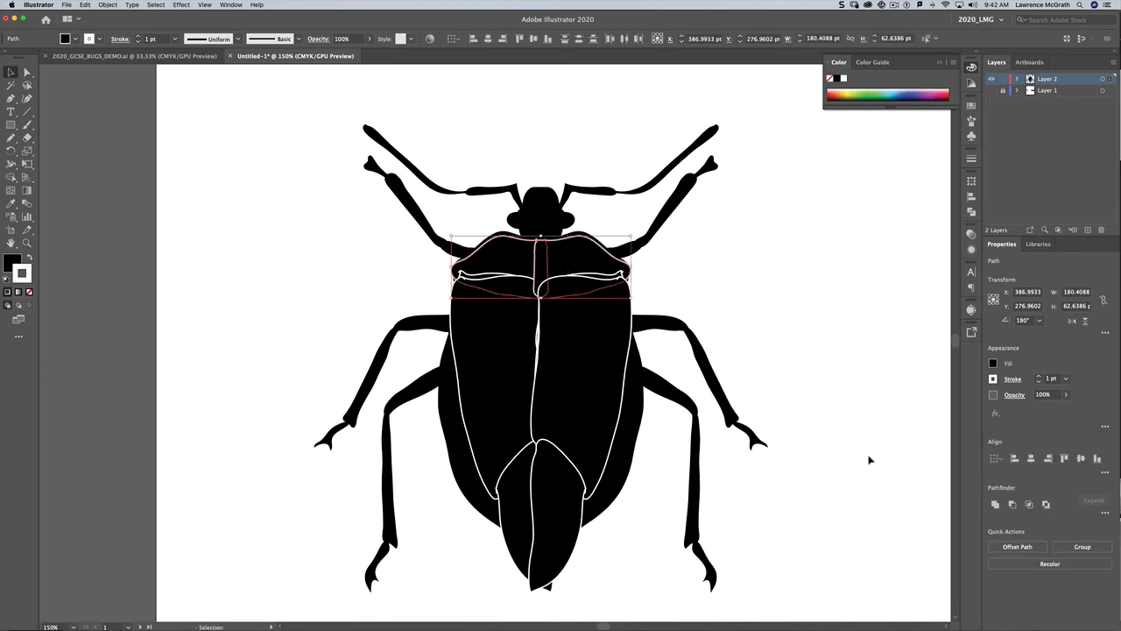
left_click(995, 505)
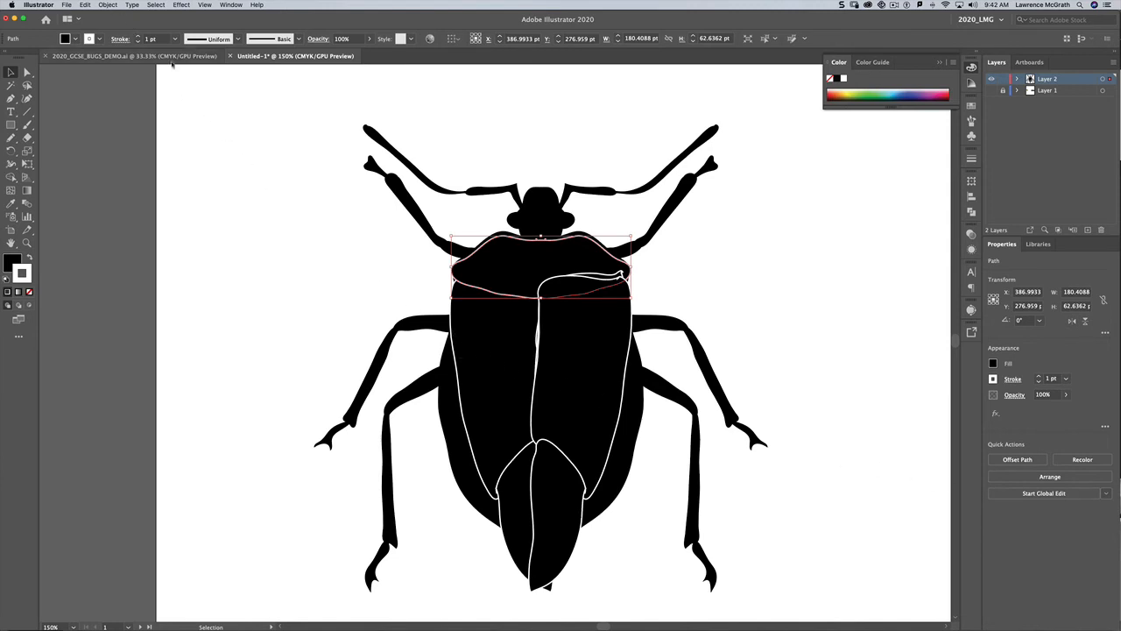
left_click(493, 399)
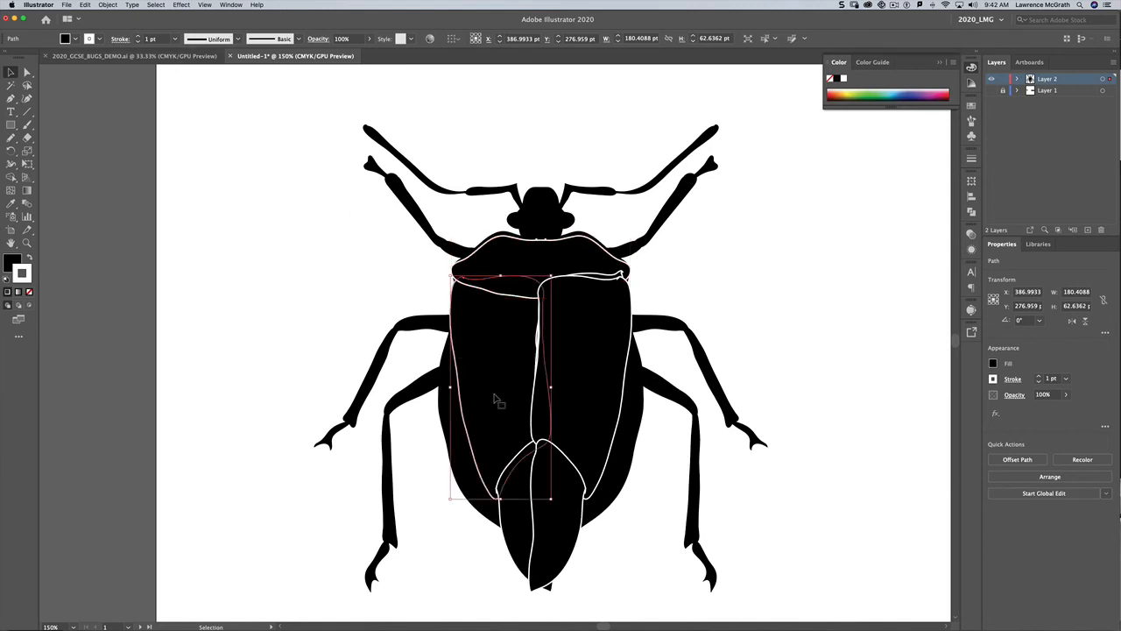
left_click(588, 397, "shift")
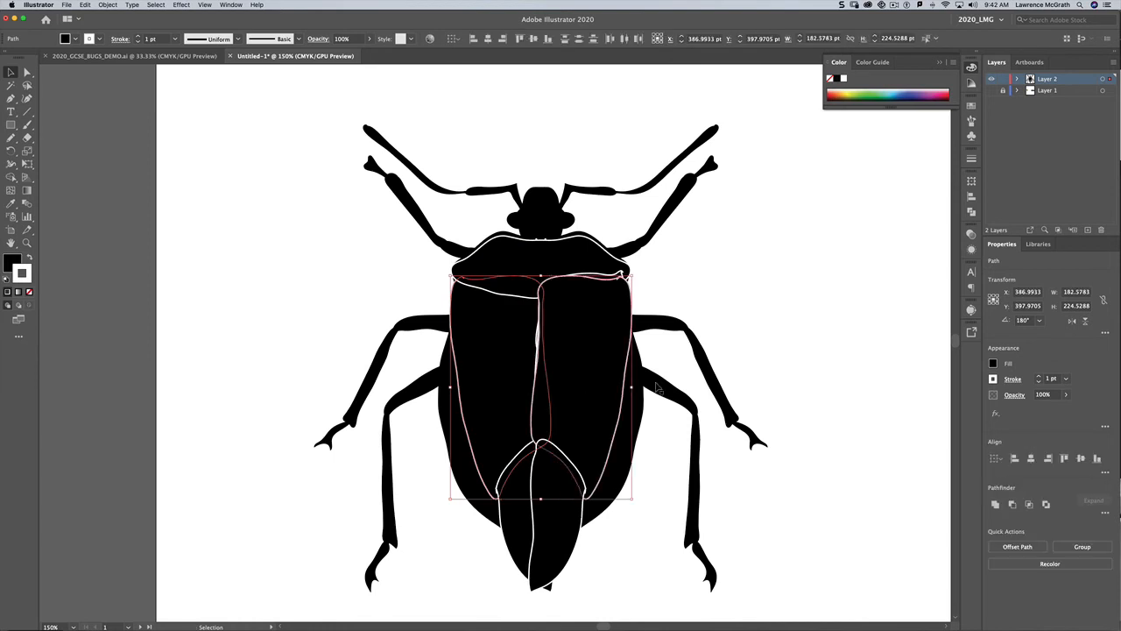
left_click(995, 505)
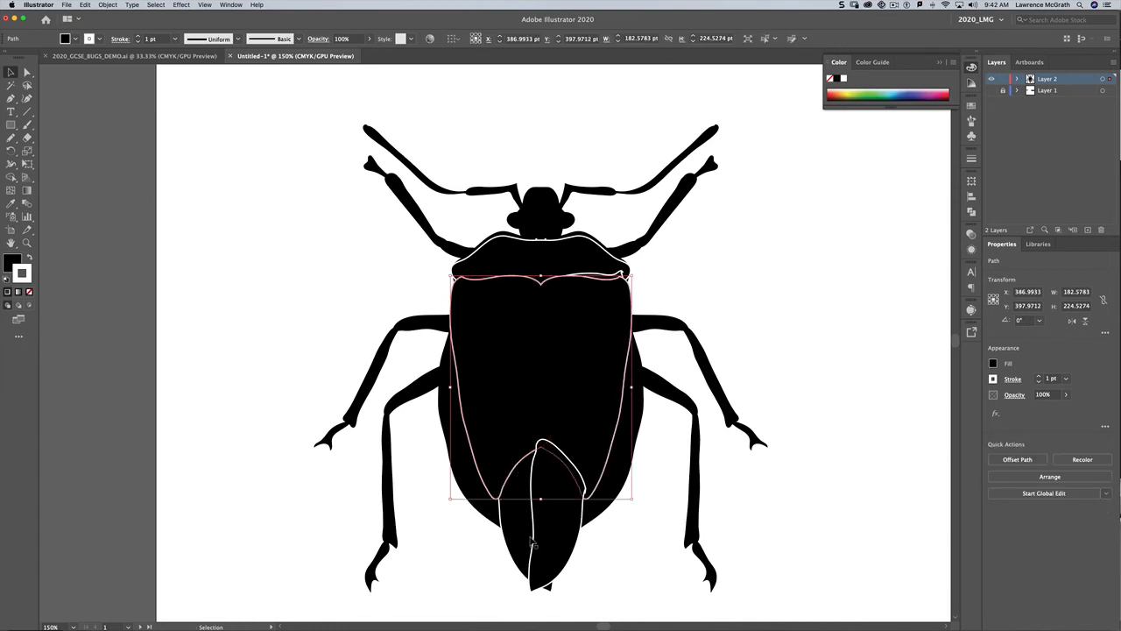
Step: Unite the two halves of the abdomen tip into one shape
left_click(529, 541)
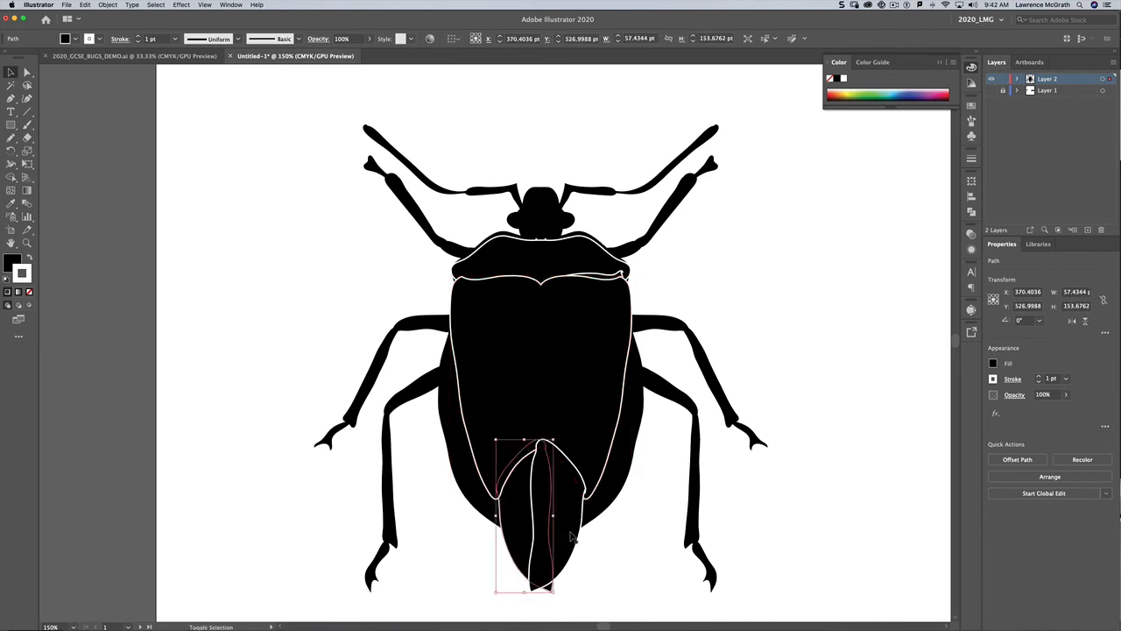
left_click(574, 536, "shift")
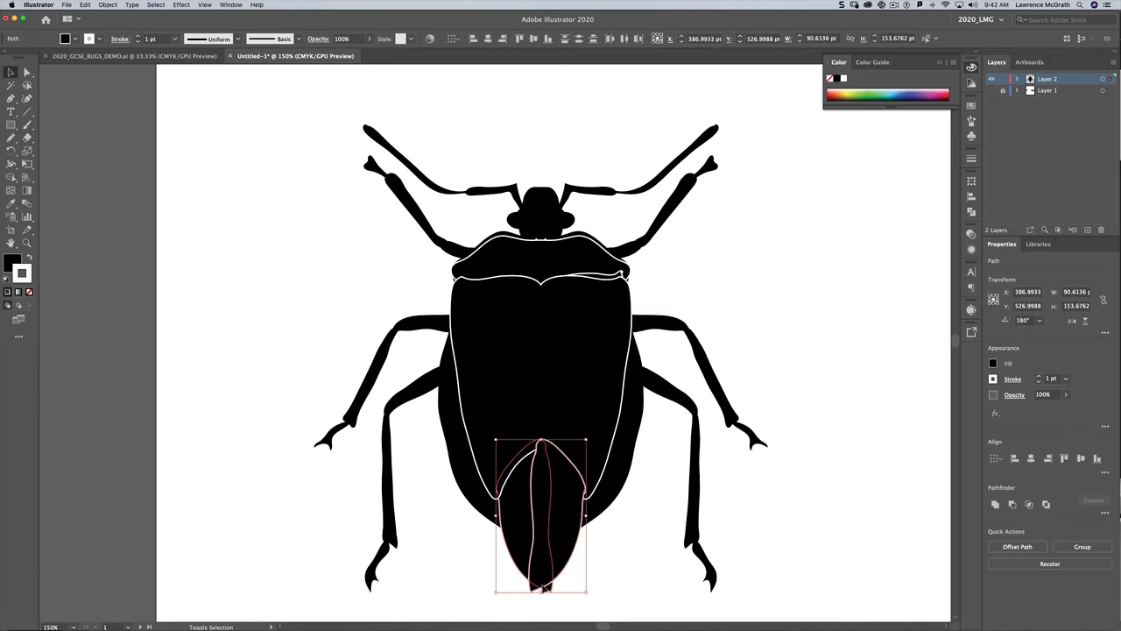
left_click(995, 505)
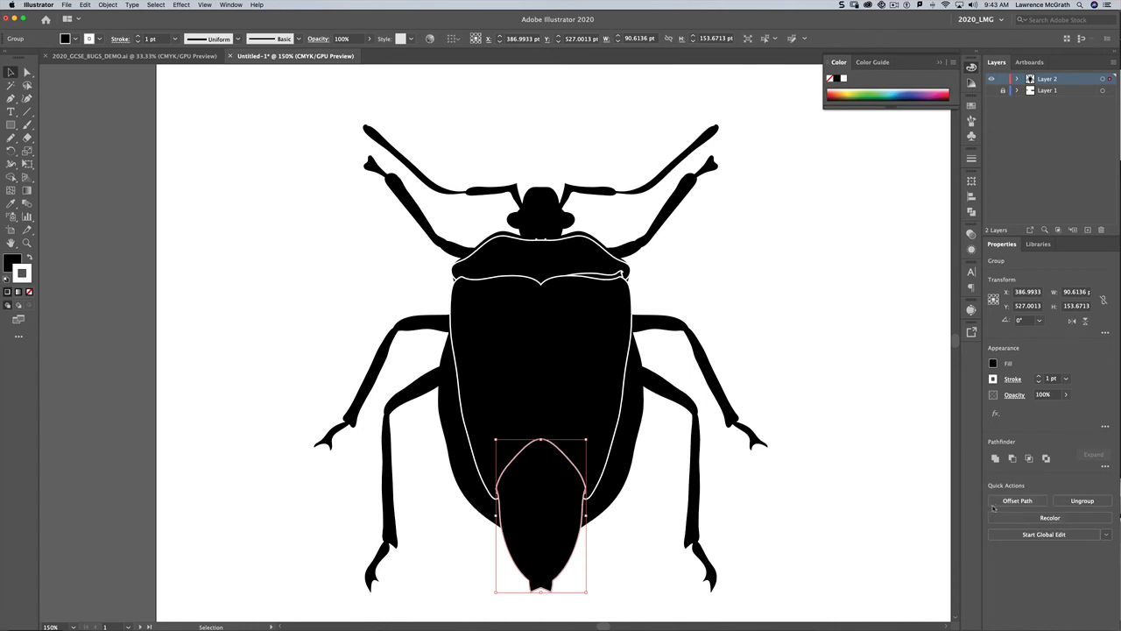
Step: Select the merged shield shape and send it one step backward
left_click(610, 279)
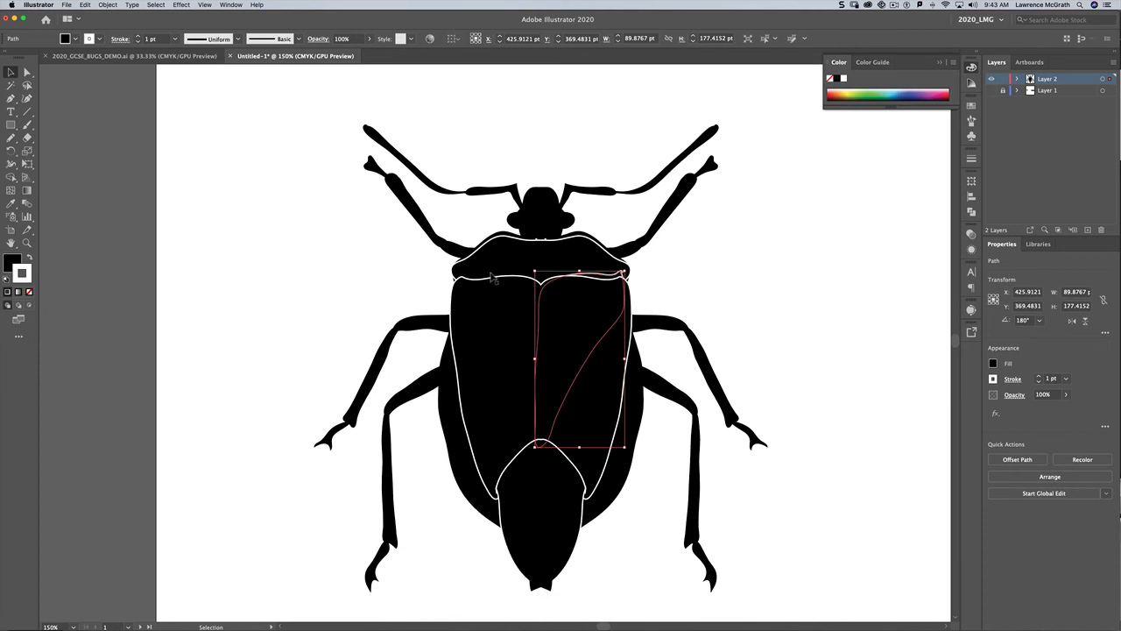
left_click(492, 281)
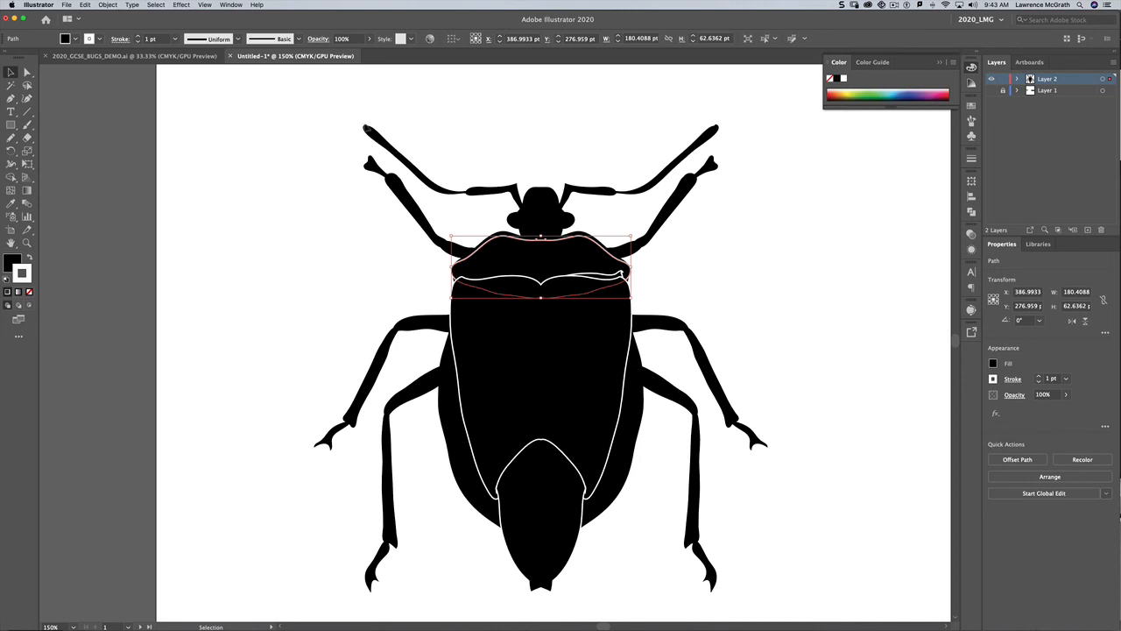
left_click(1049, 477)
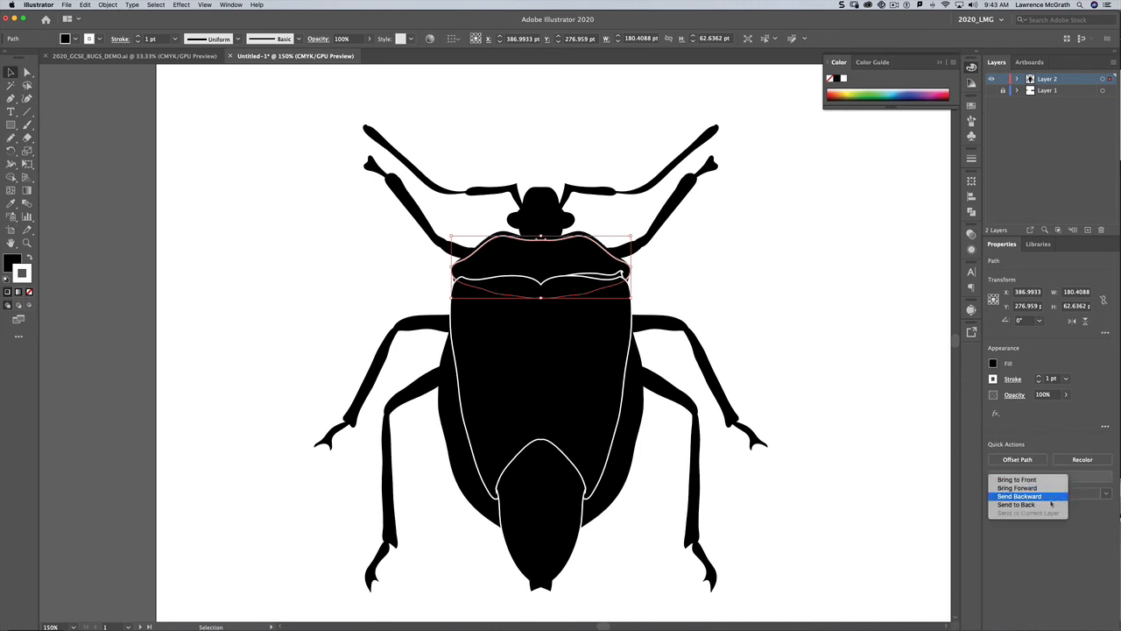
left_click(1051, 504)
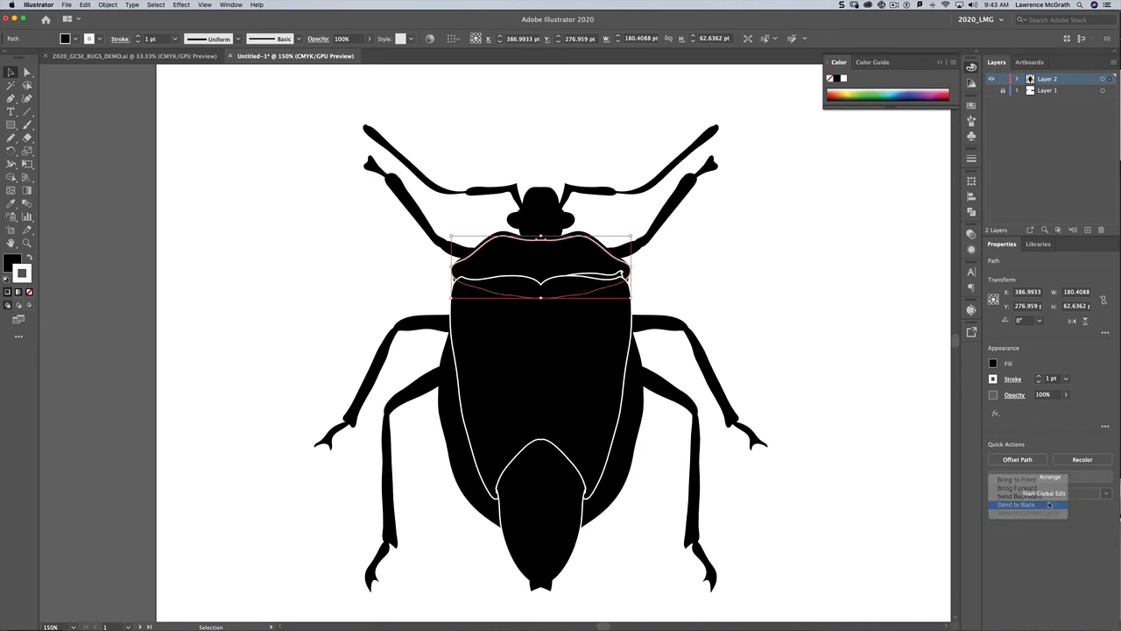
Step: Unite the two inner wing-line halves and bring the merged shape forward in the stacking order
left_click(484, 277)
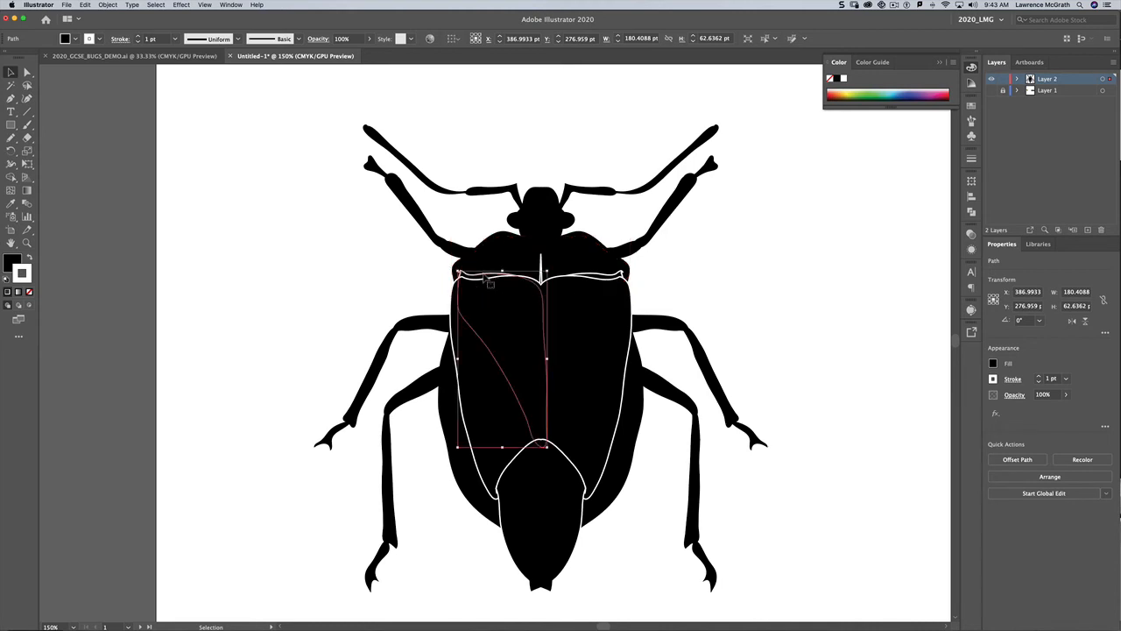
left_click(600, 278, "shift")
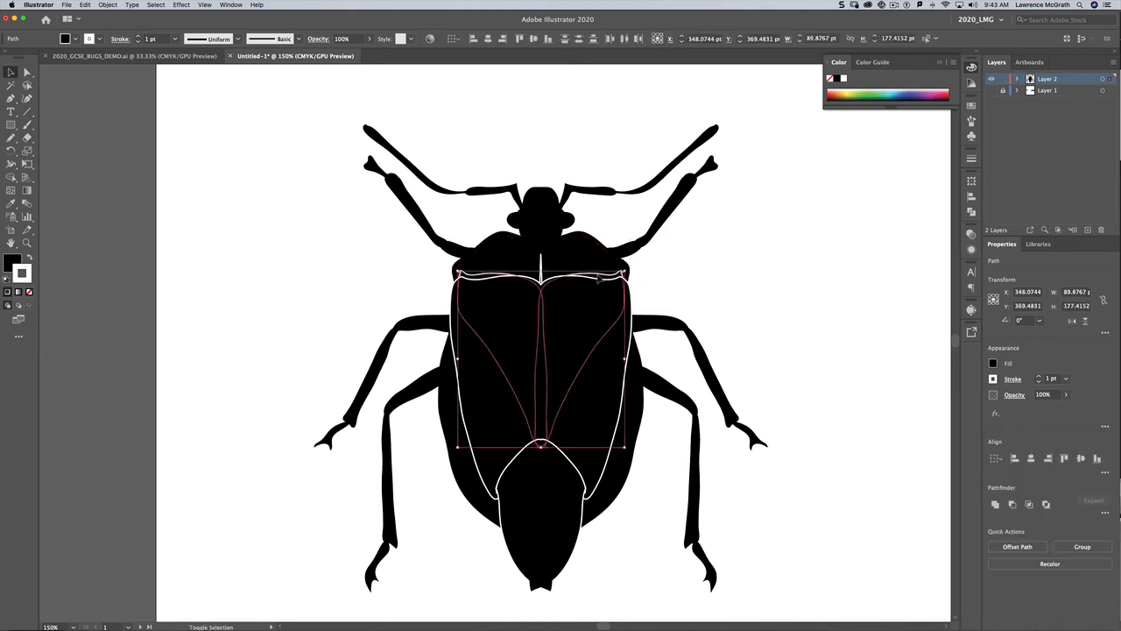
left_click(995, 505)
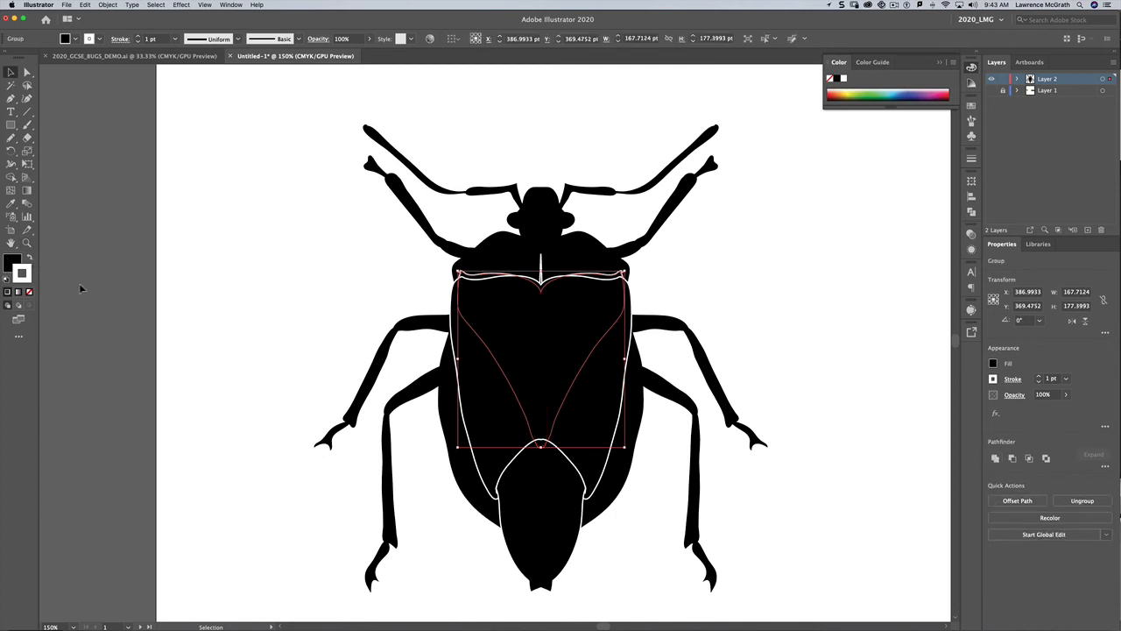
left_click(108, 6)
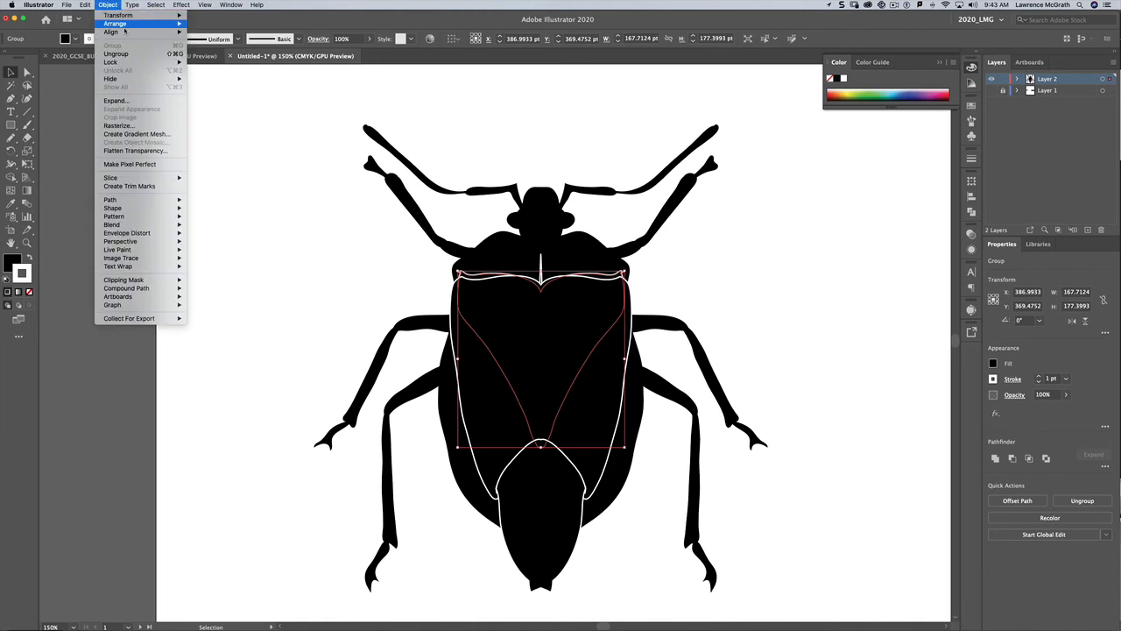
mouse_move(123, 24)
left_click(214, 27)
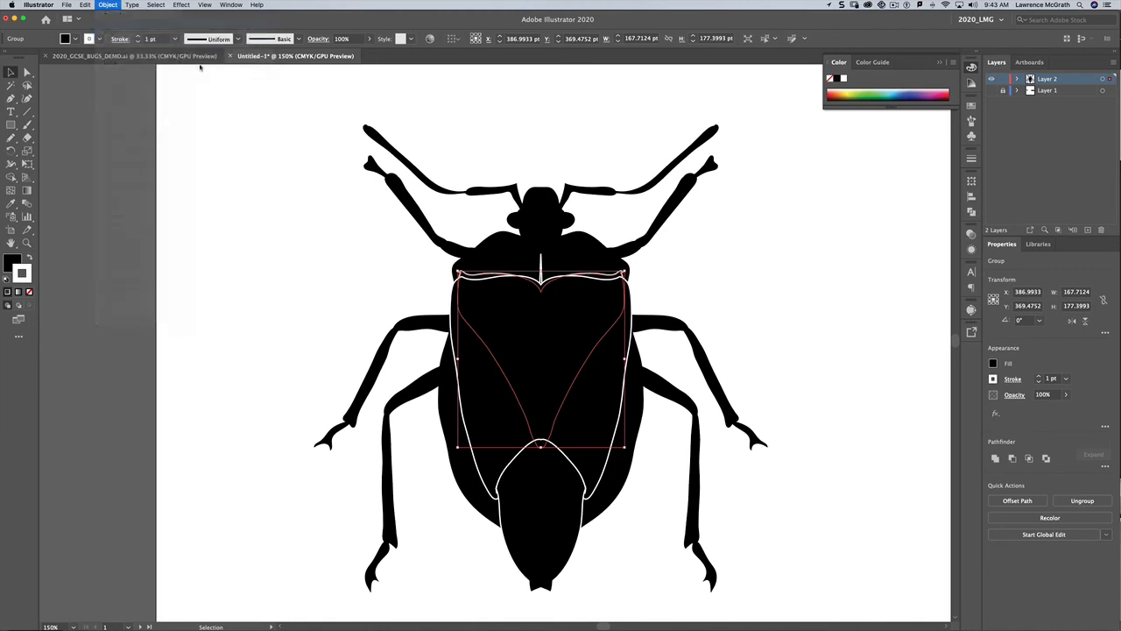
left_click(809, 328)
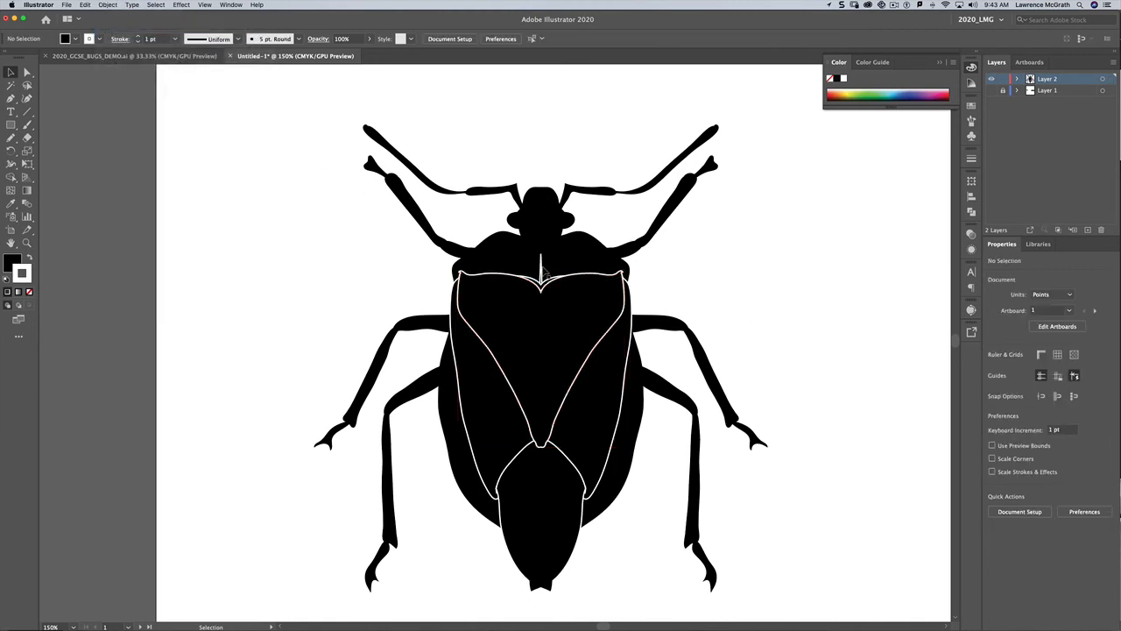
Step: Move the merged body aside and draw a rectangle about 43 × 141 pt over its central slit
left_click_drag(542, 277, 805, 263)
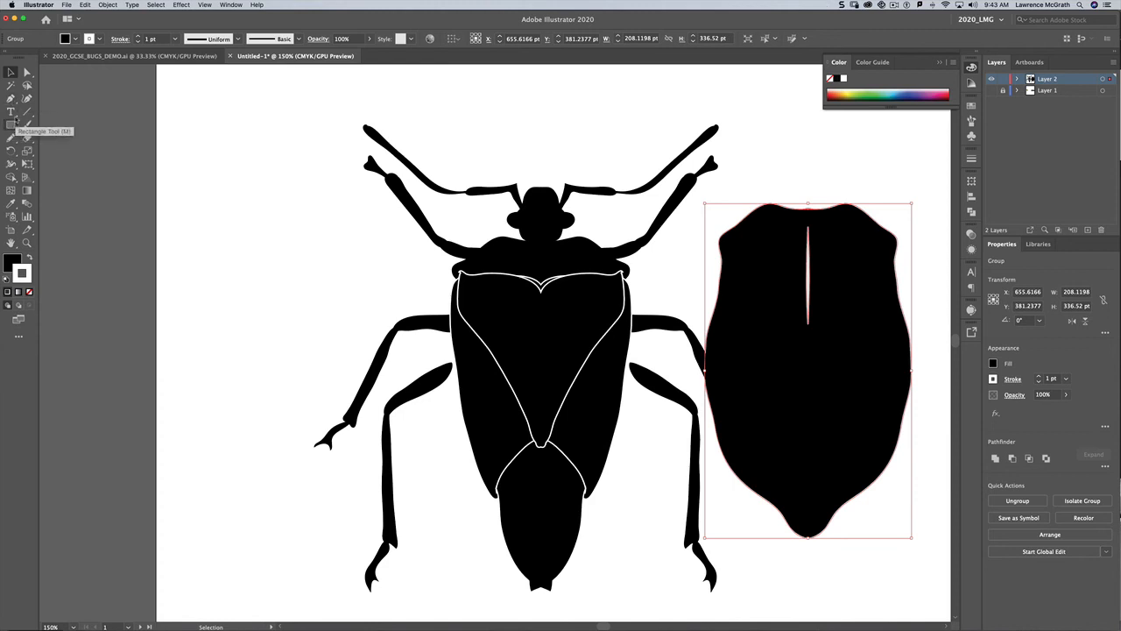
left_click(10, 126)
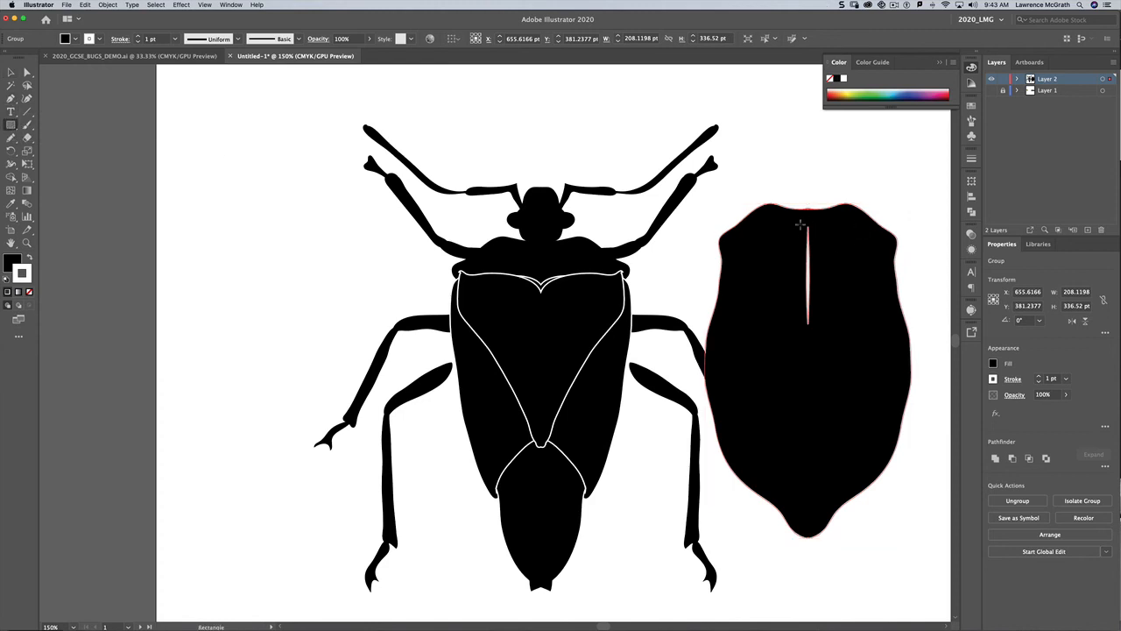
left_click_drag(794, 225, 837, 363)
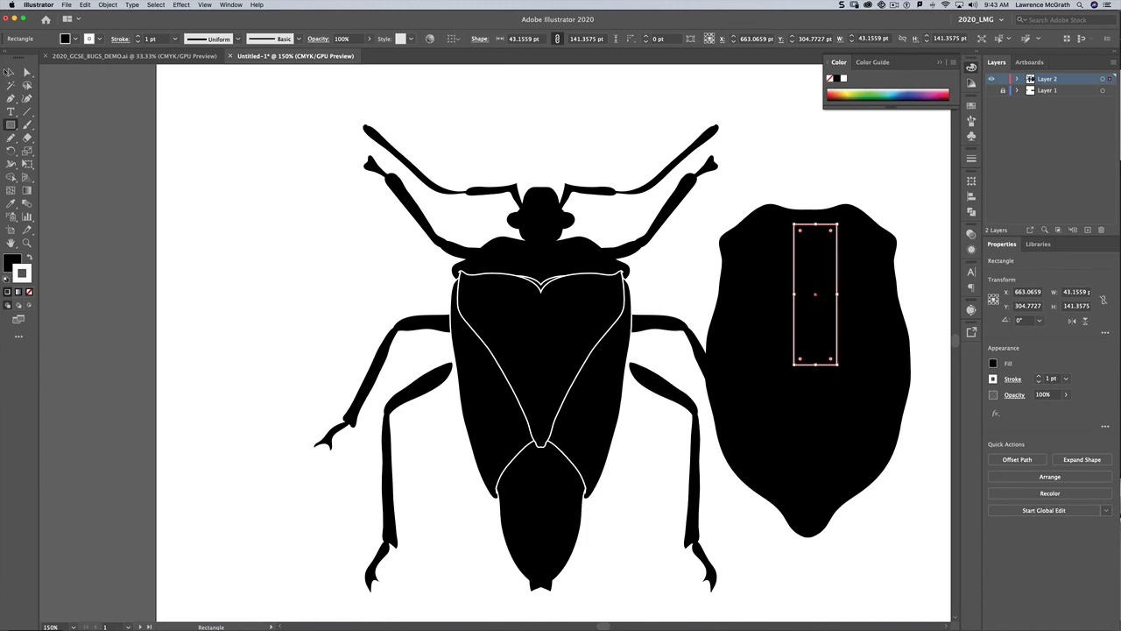
Step: Select the rectangle together with the body and unite them to fill the slit
left_click(10, 72)
left_click_drag(772, 180, 918, 379)
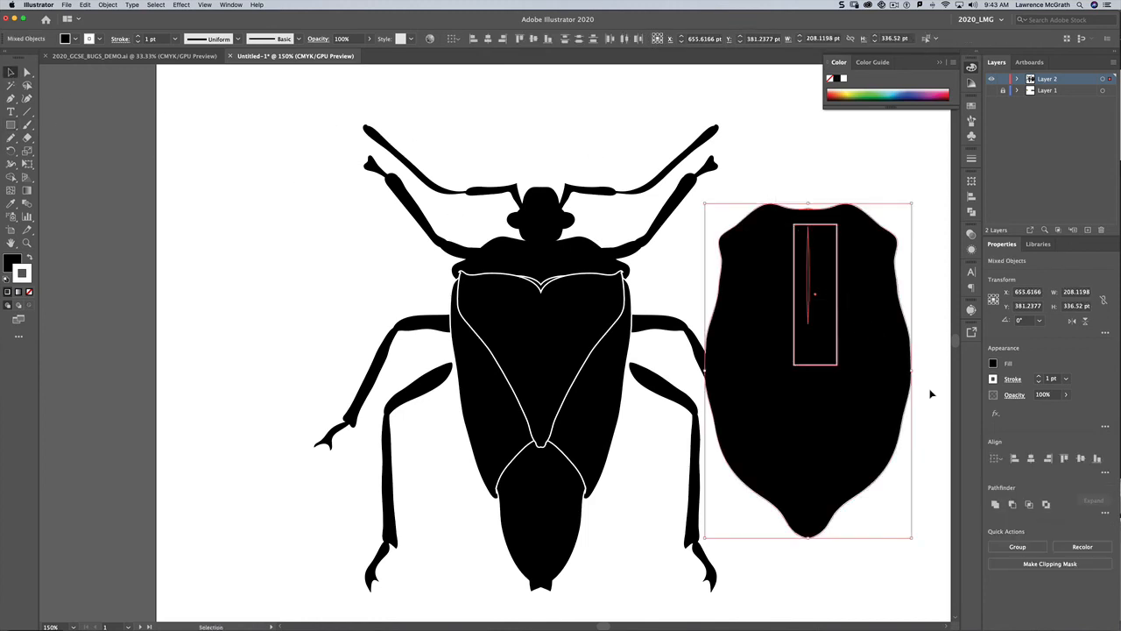
left_click(996, 506)
Step: Move the filled body back onto the bug and send it to the back
left_click_drag(859, 413, 591, 446)
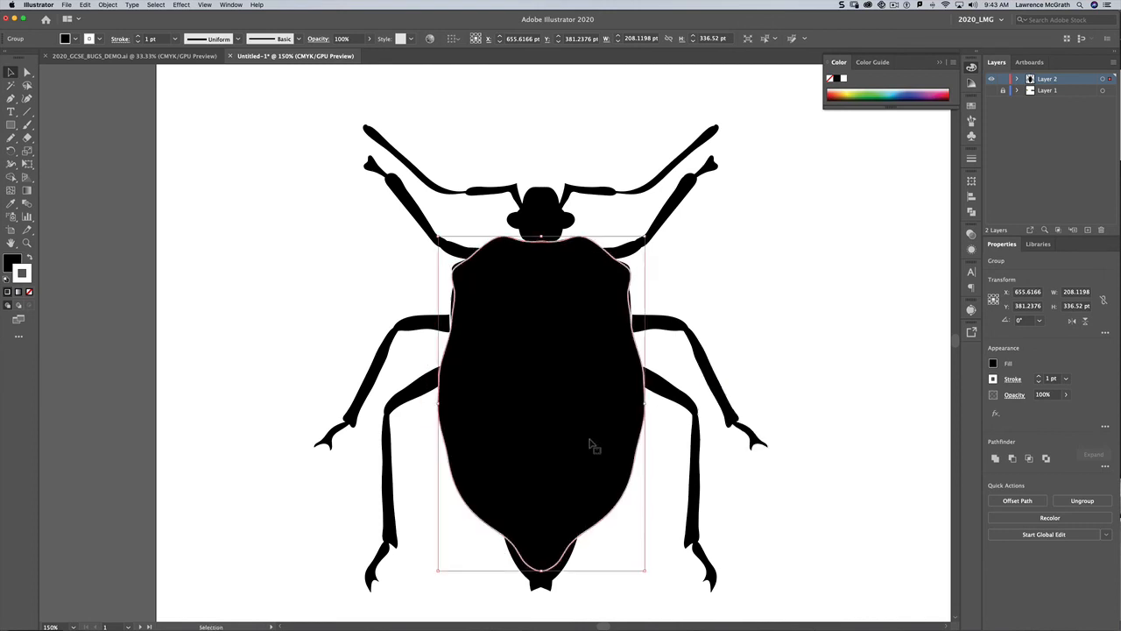
left_click(107, 4)
mouse_move(122, 24)
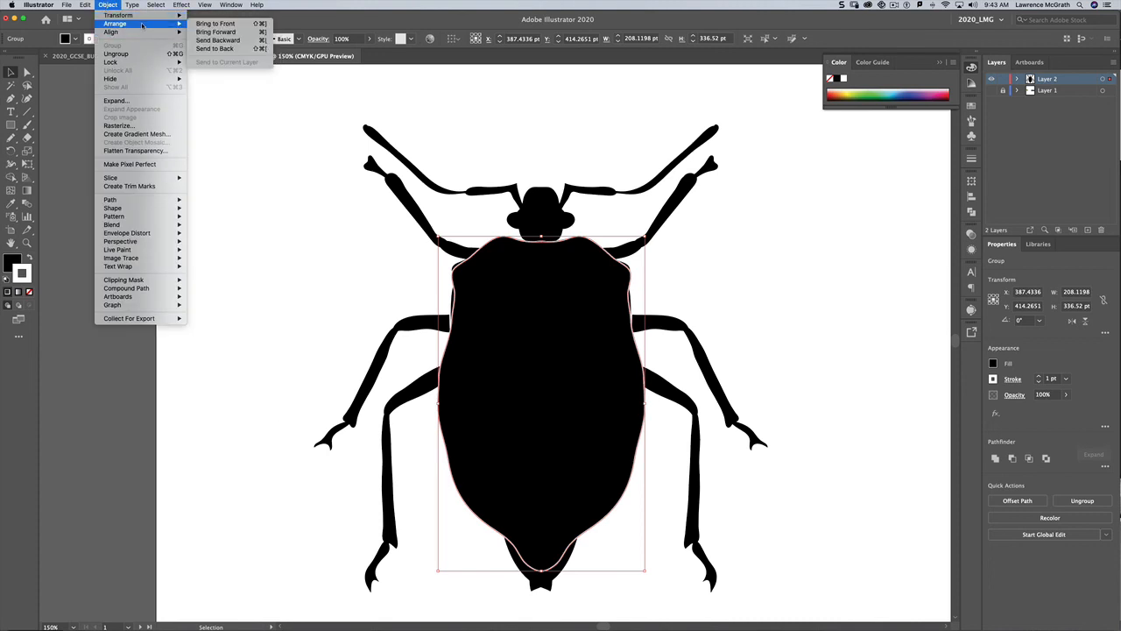
left_click(217, 49)
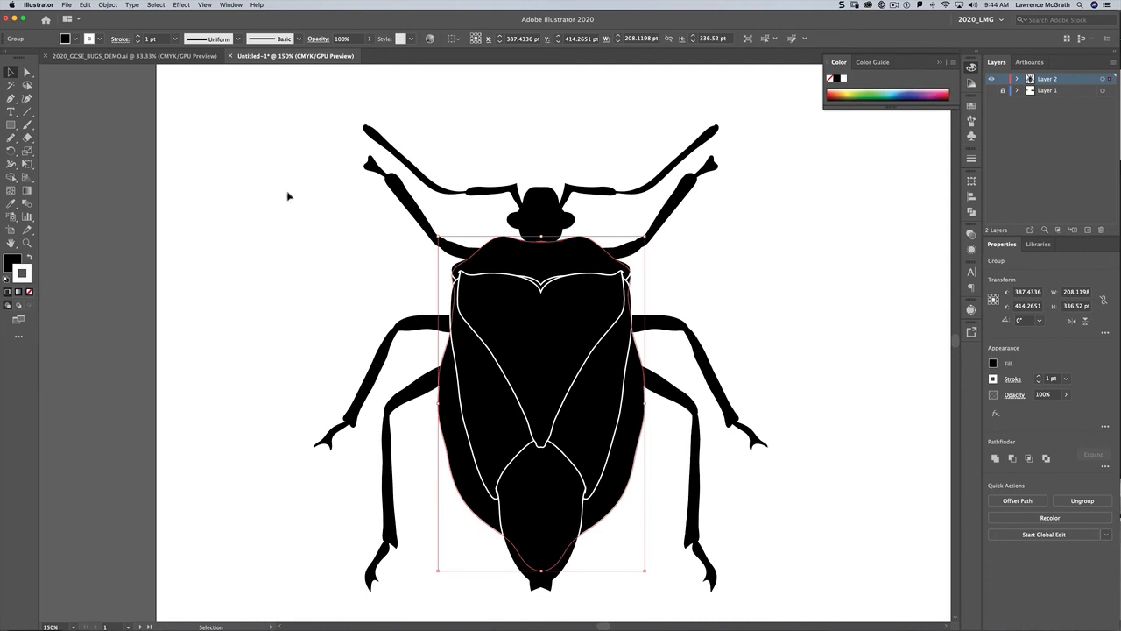
Step: Select the whole bug and remove the stroke from all its shapes
left_click_drag(289, 162, 807, 540)
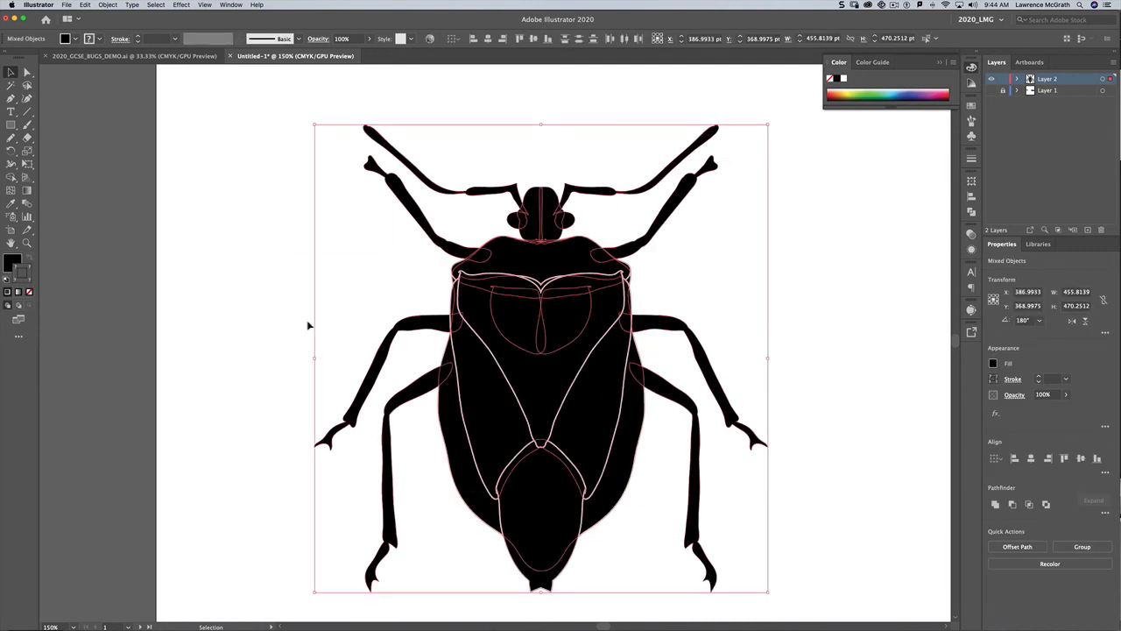
left_click(29, 293)
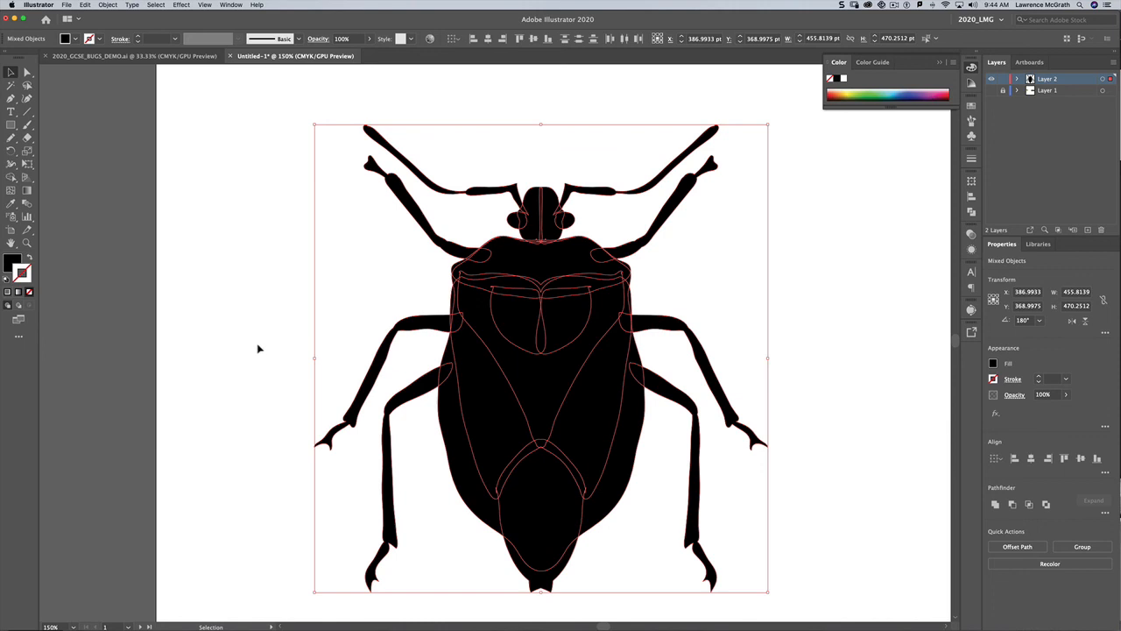
left_click(257, 349)
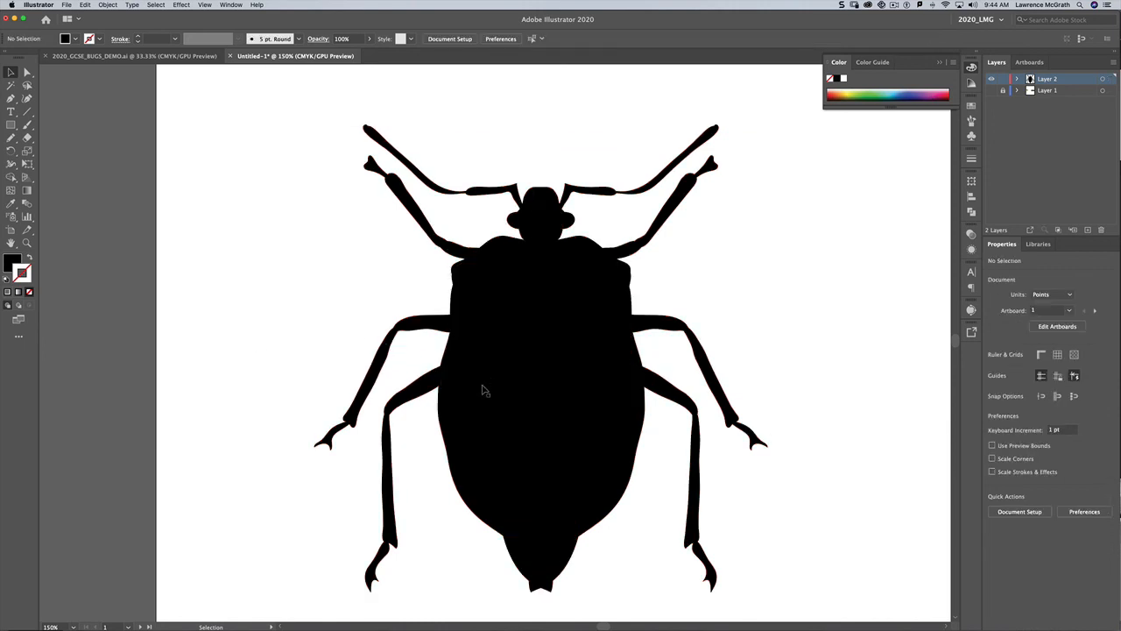
key("super+minus")
key("super+minus")
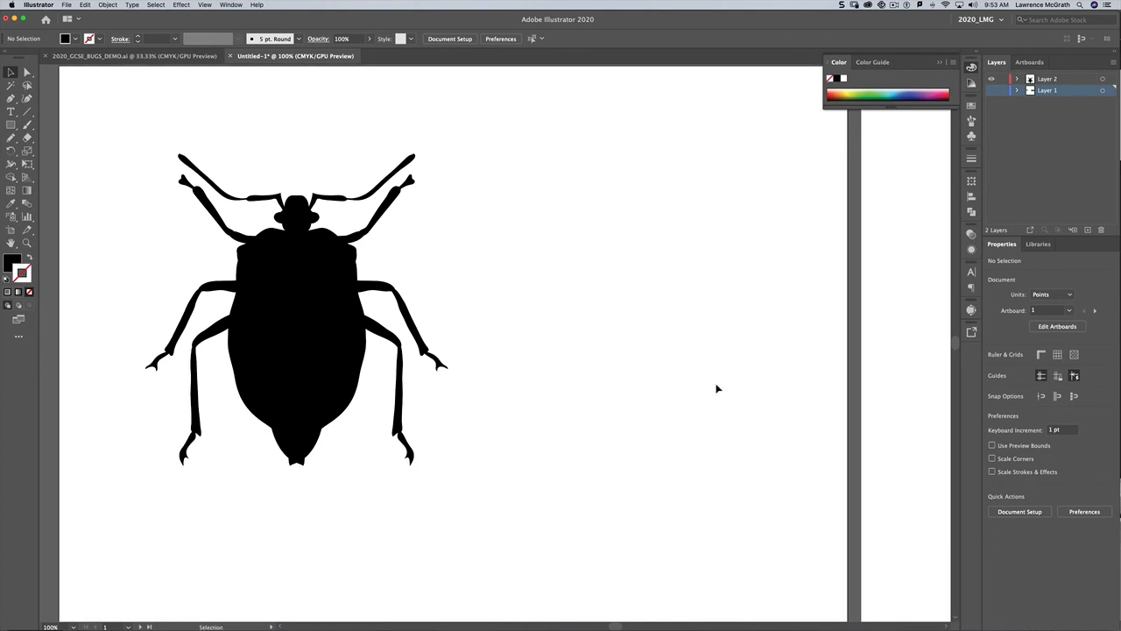
Step: Show the reference image layer, select the original bug illustration and delete it
left_click(991, 91)
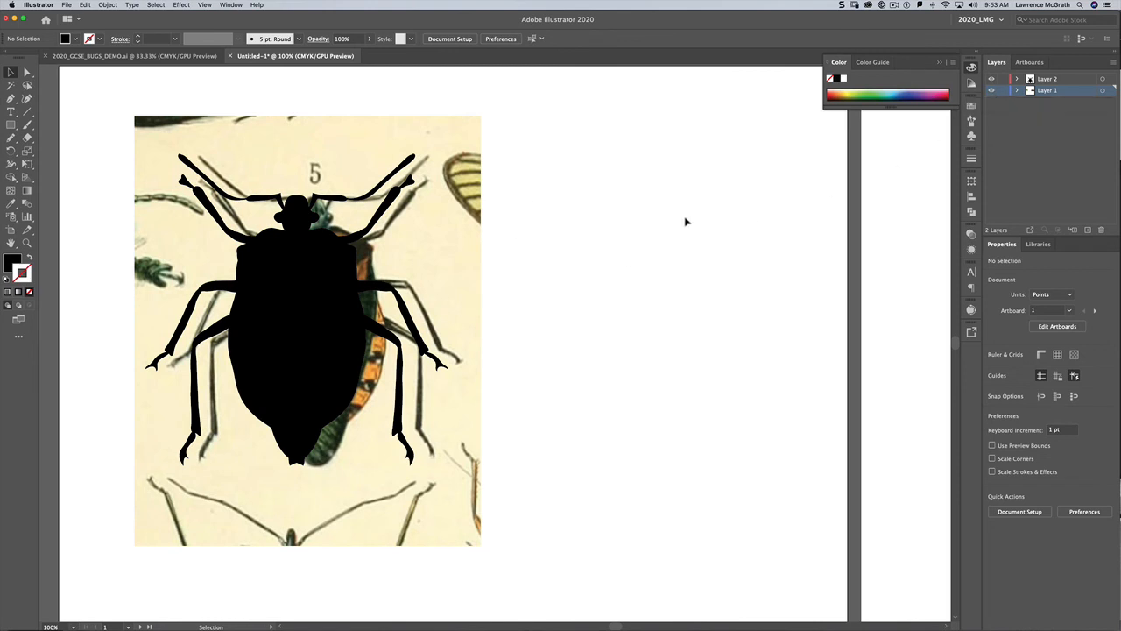
left_click(453, 235)
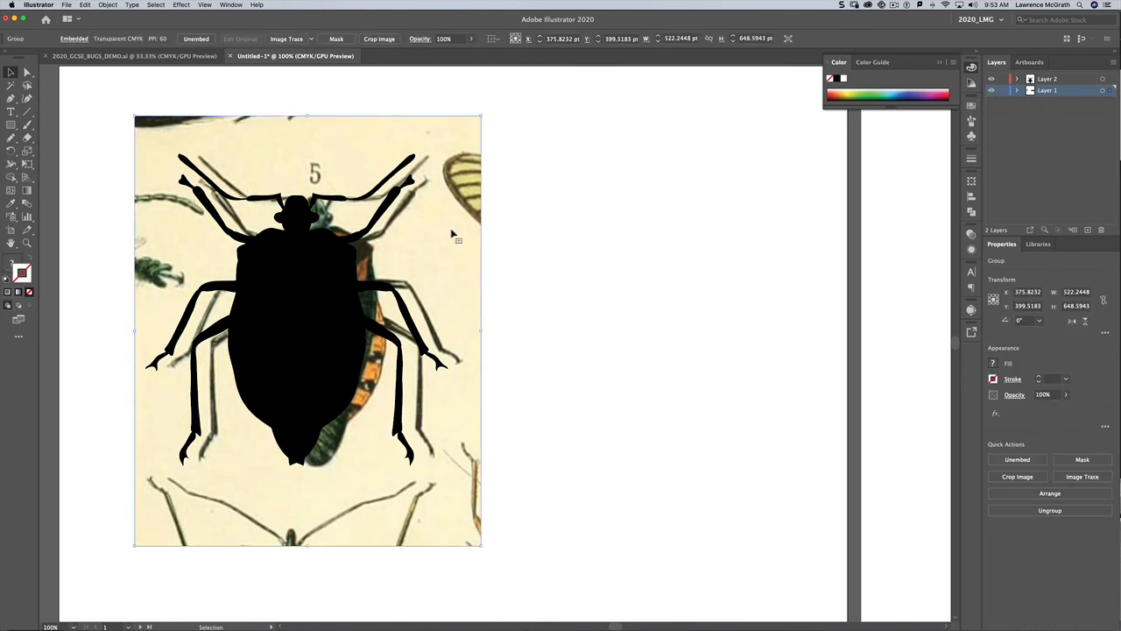
key("Delete")
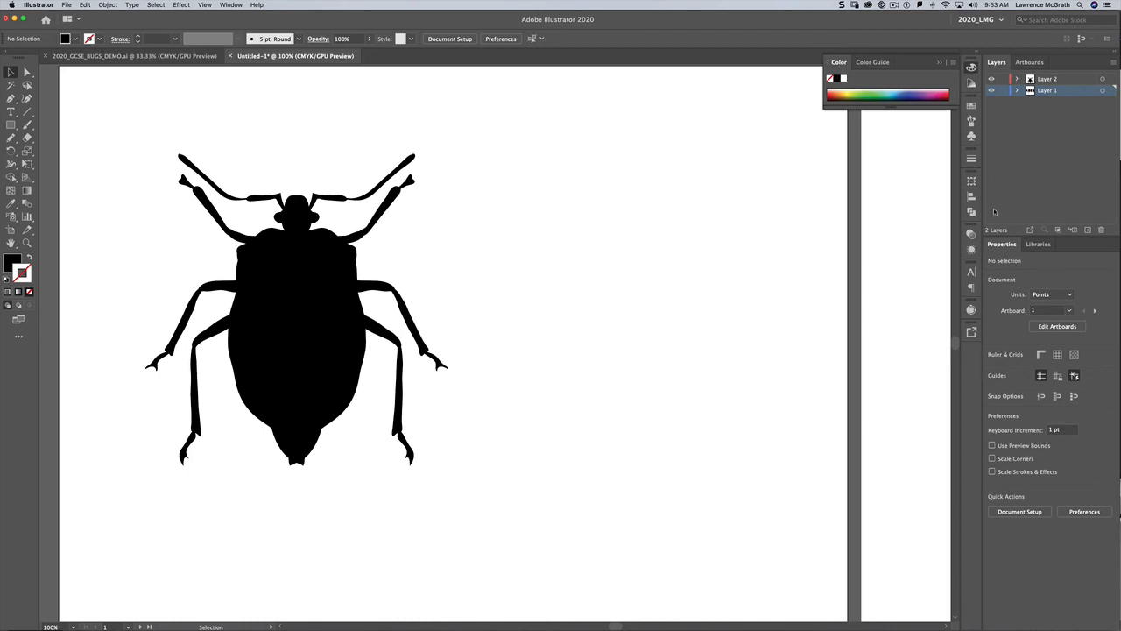
Step: Open the artboards list and navigate to Artboard 2 with the other bug silhouettes
left_click(1031, 62)
left_click(1026, 90)
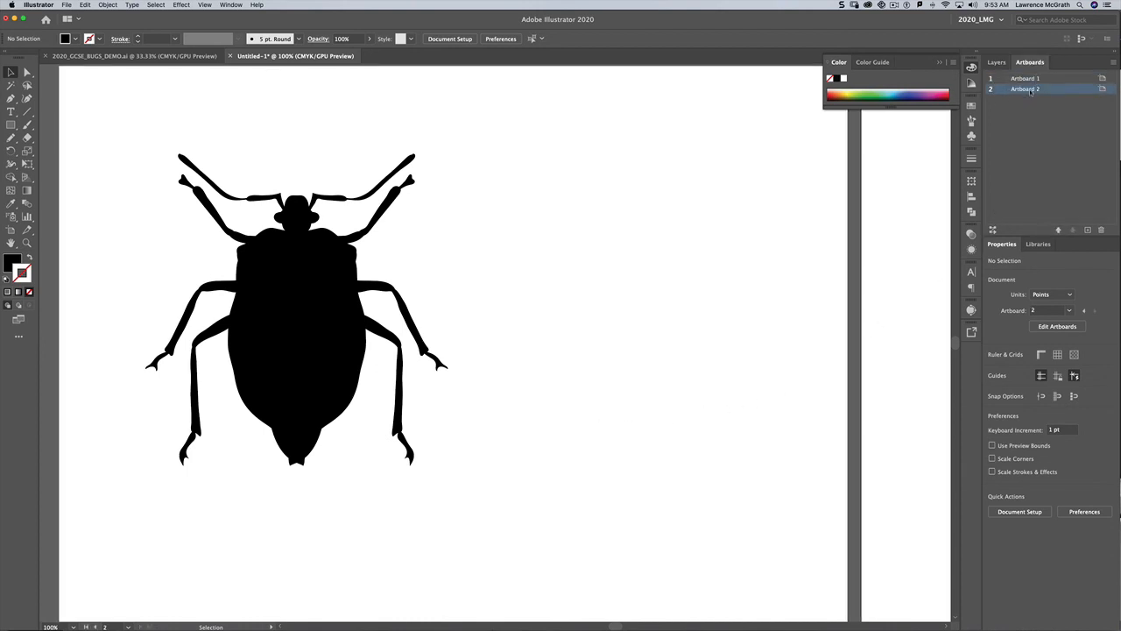
double_click(1028, 89)
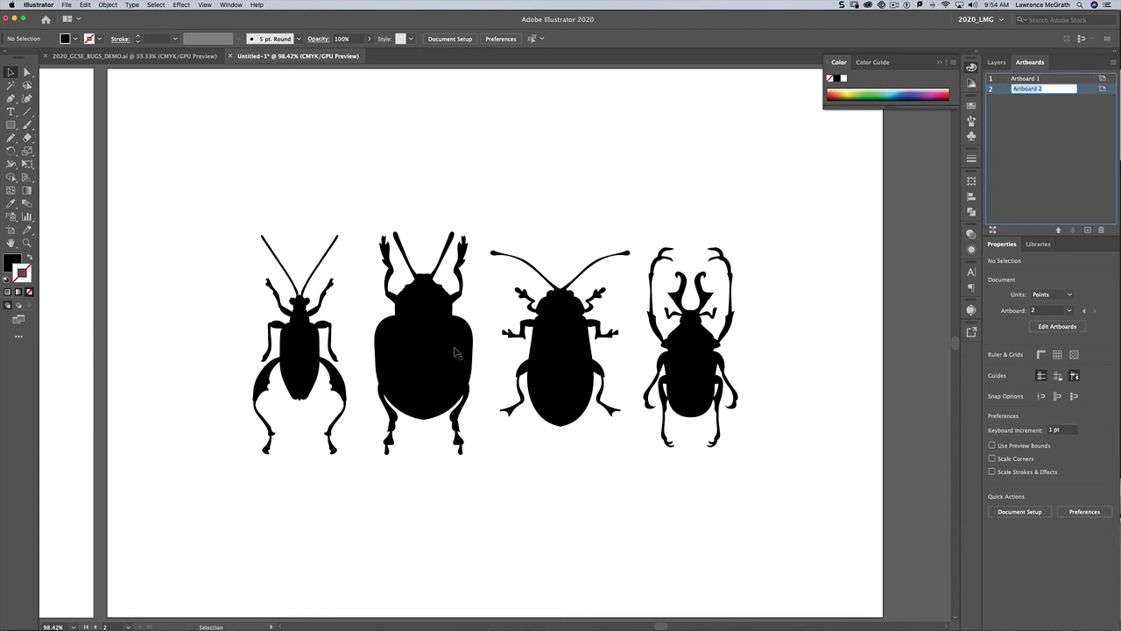
Step: Select the individual shapes of the second bug silhouette to examine how its body is built
left_click(417, 351)
left_click(403, 380)
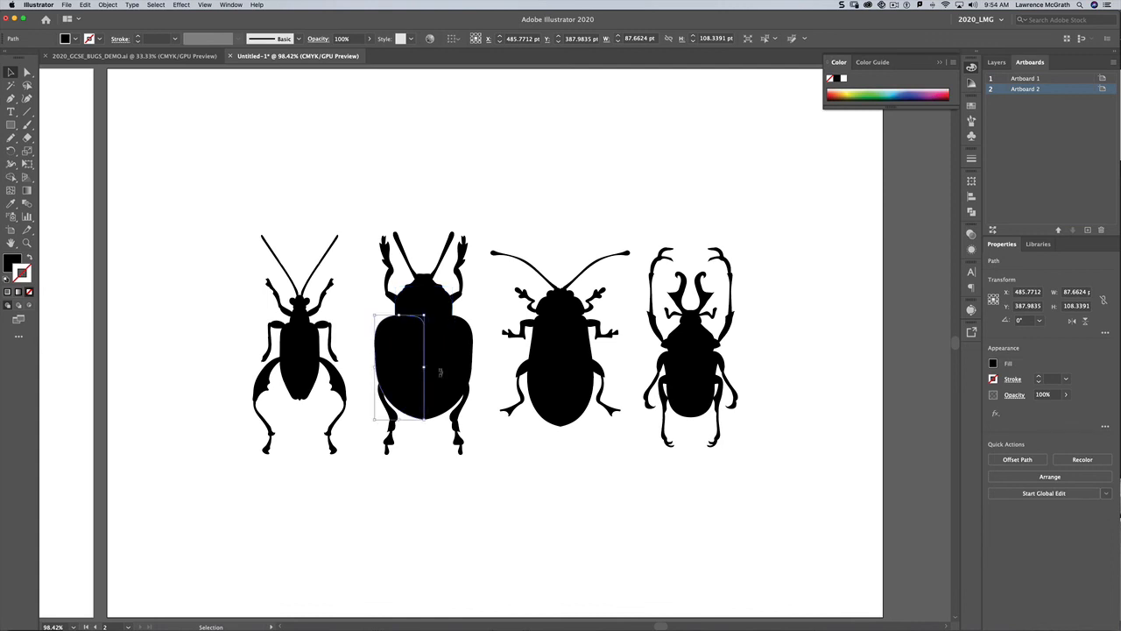
left_click(461, 378)
left_click(446, 304)
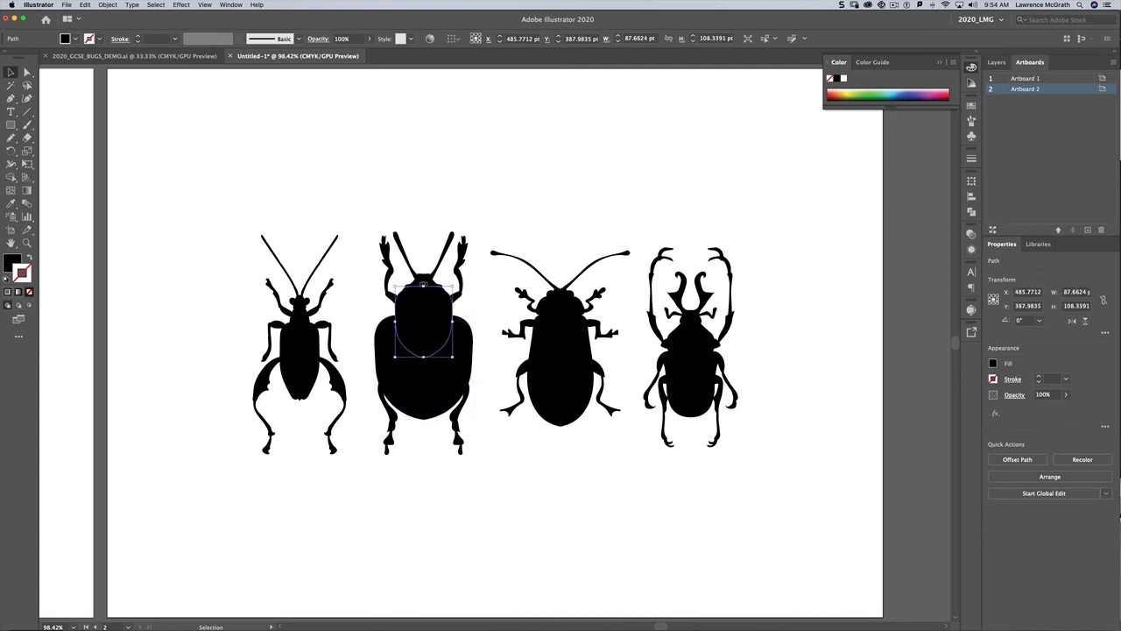
left_click(390, 373)
left_click(453, 373)
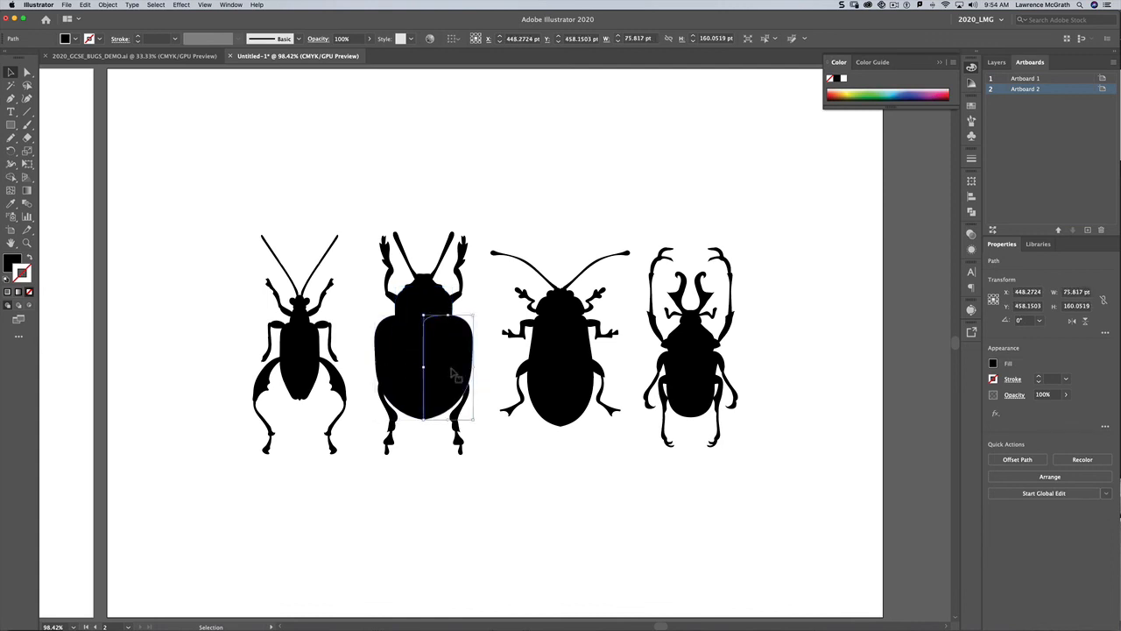
left_click(415, 377)
left_click(454, 378)
Step: Select the body shapes of the third and fourth bug silhouettes to examine their construction, then deselect
left_click(546, 377)
left_click(576, 379)
left_click(561, 308)
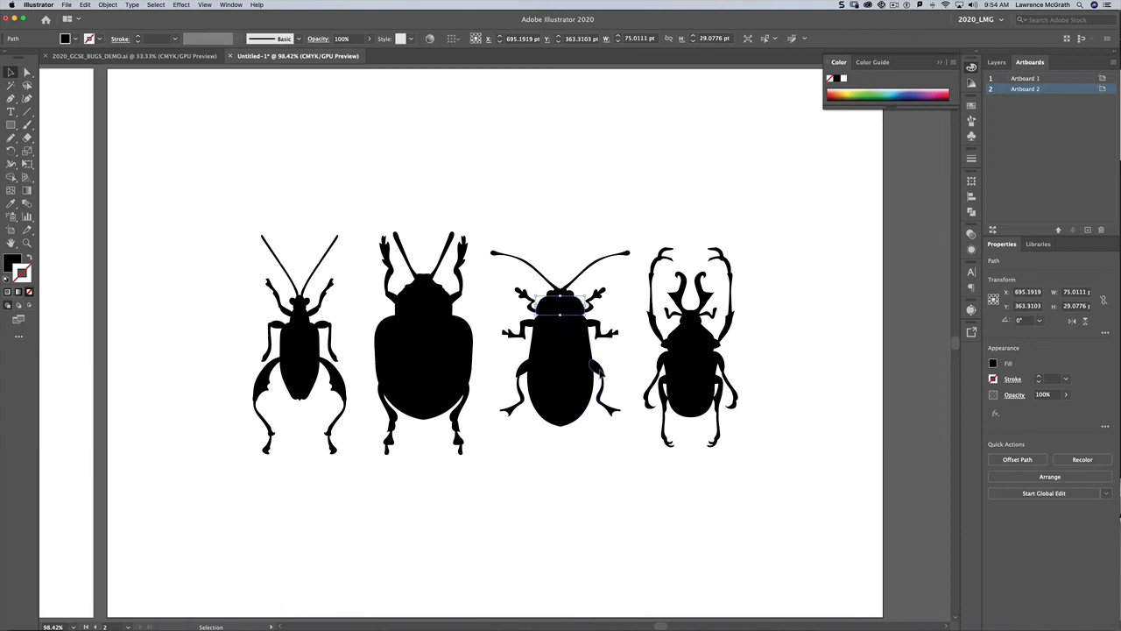
left_click(597, 373)
left_click(688, 377)
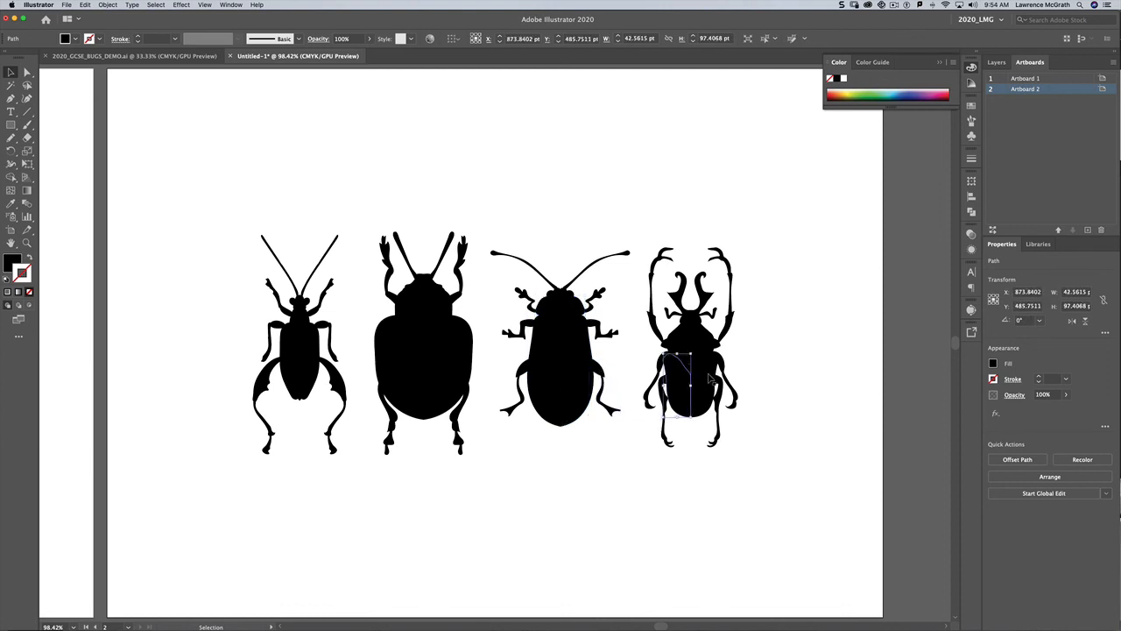
left_click(697, 346)
left_click(697, 346)
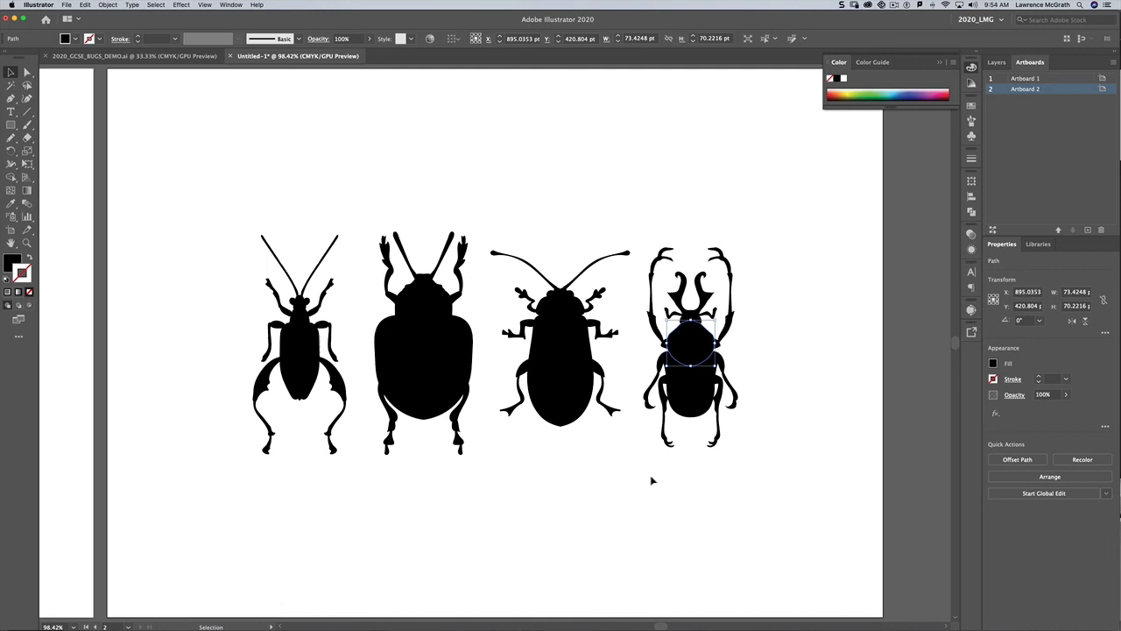
left_click(555, 495)
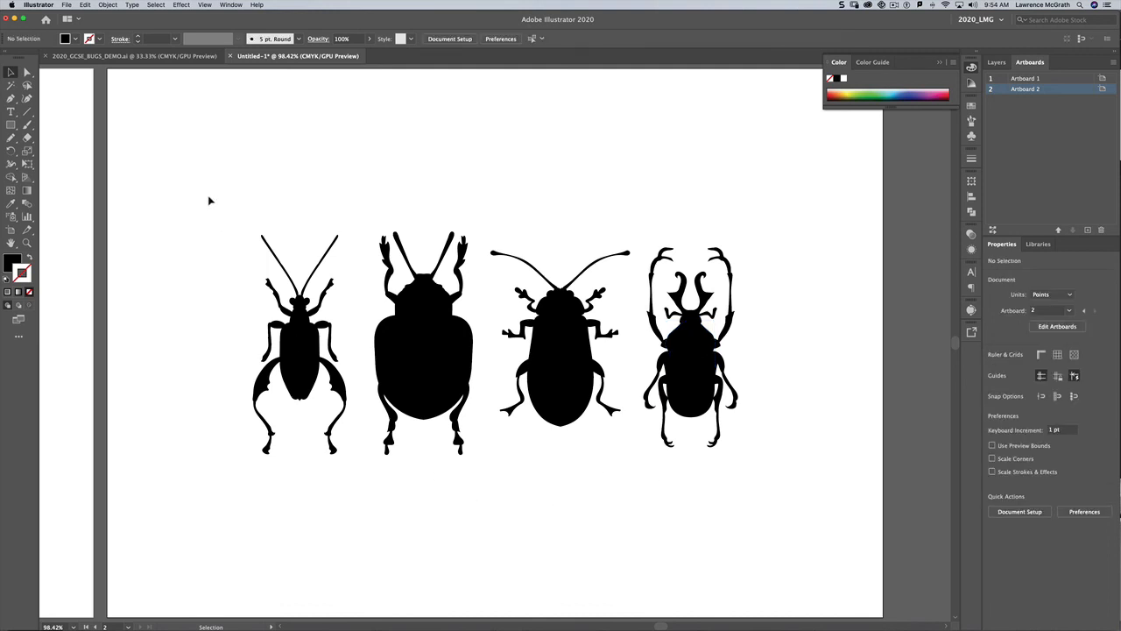